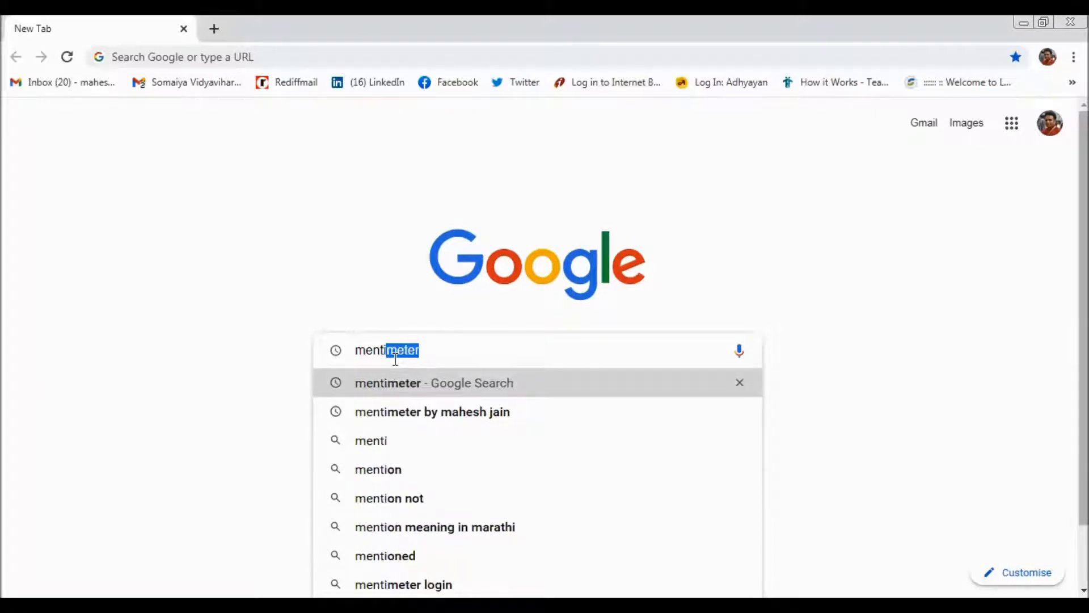
- Search Google for mentimeter, open the official Mentimeter site from the results, and select its voting code field
{"action": "key", "text": "Return"}
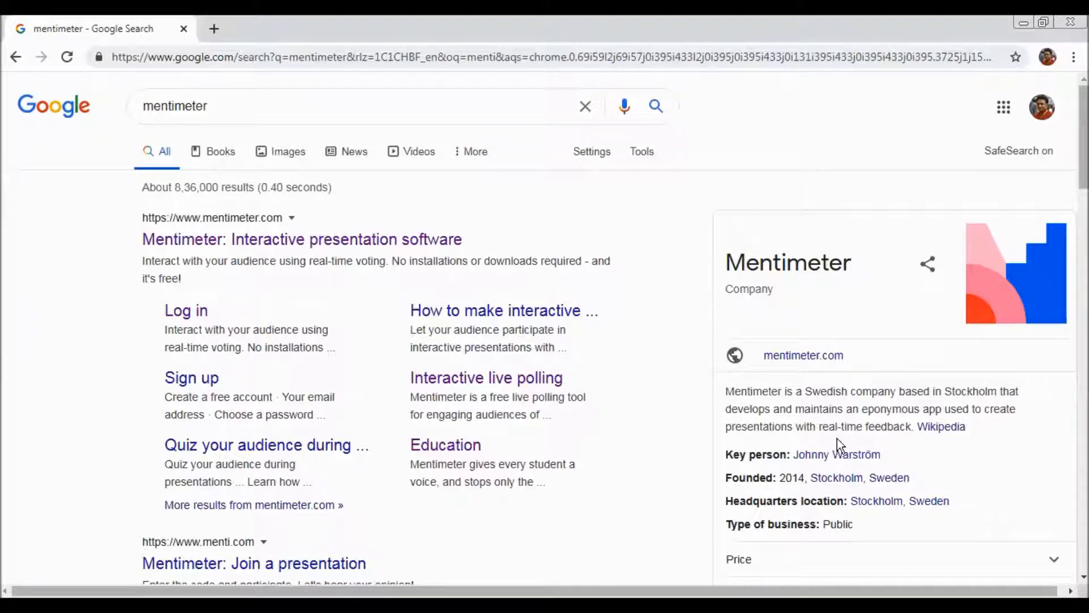
{"action": "left_click_drag", "start_coordinate": [141, 261], "coordinate": [281, 278]}
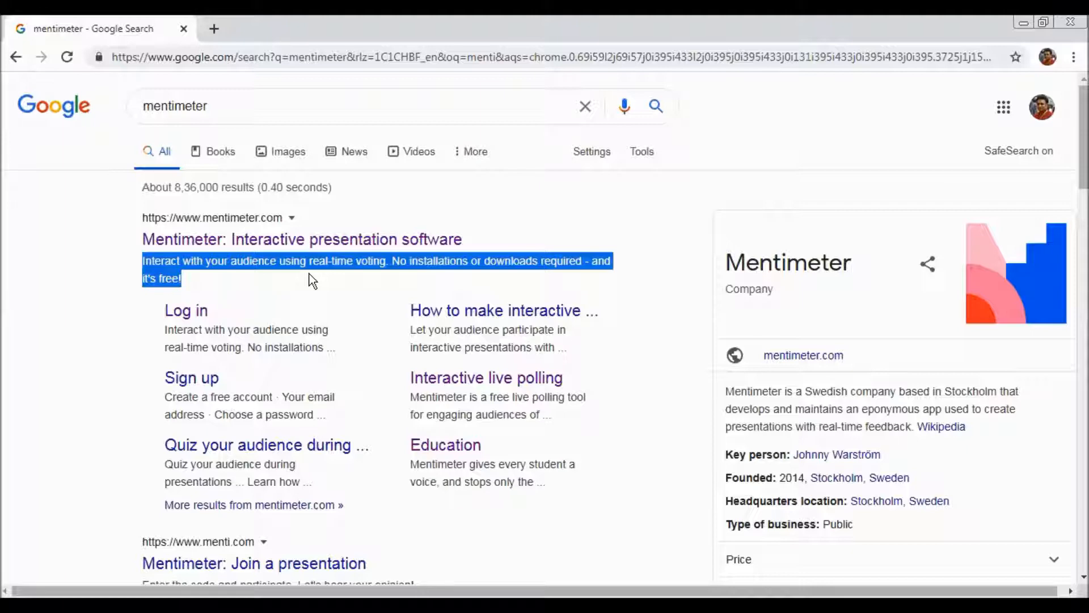
{"action": "left_click", "coordinate": [250, 243]}
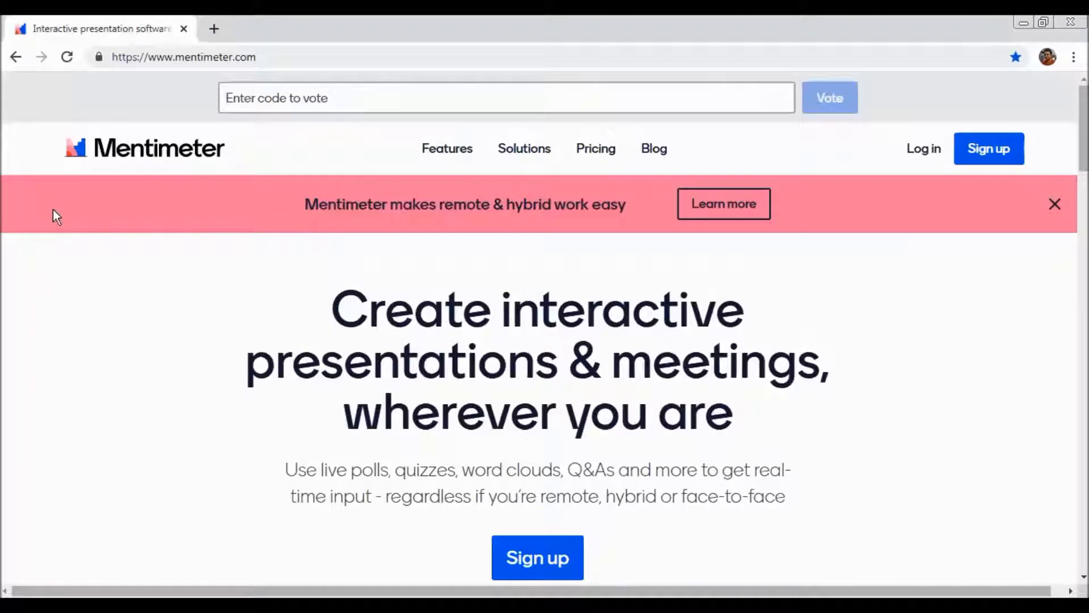
{"action": "left_click", "coordinate": [296, 99]}
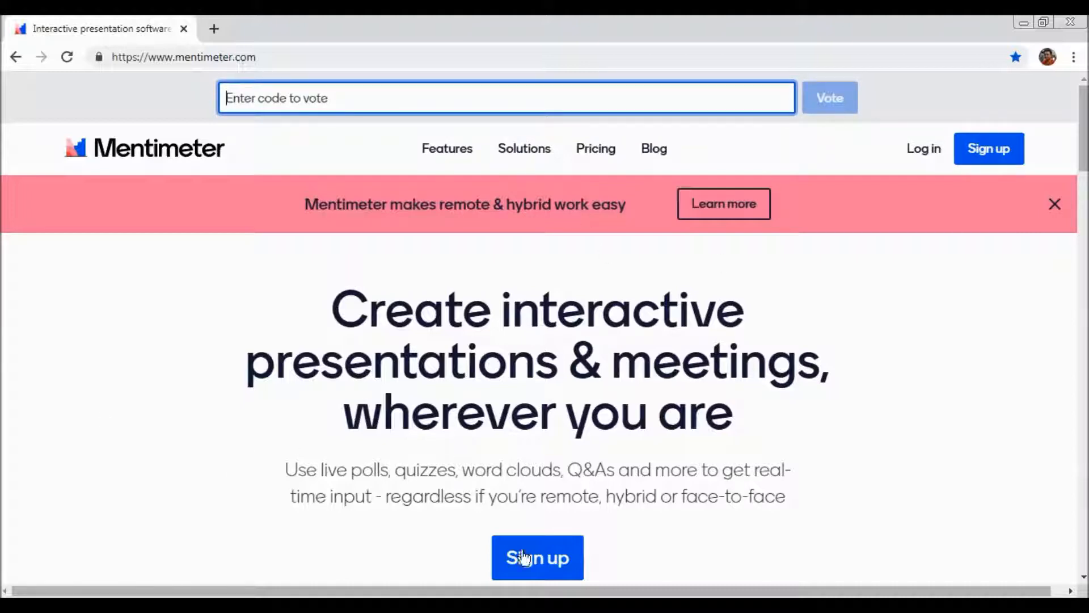
- Sign up for a free Mentimeter account using Google
{"action": "left_click", "coordinate": [984, 159]}
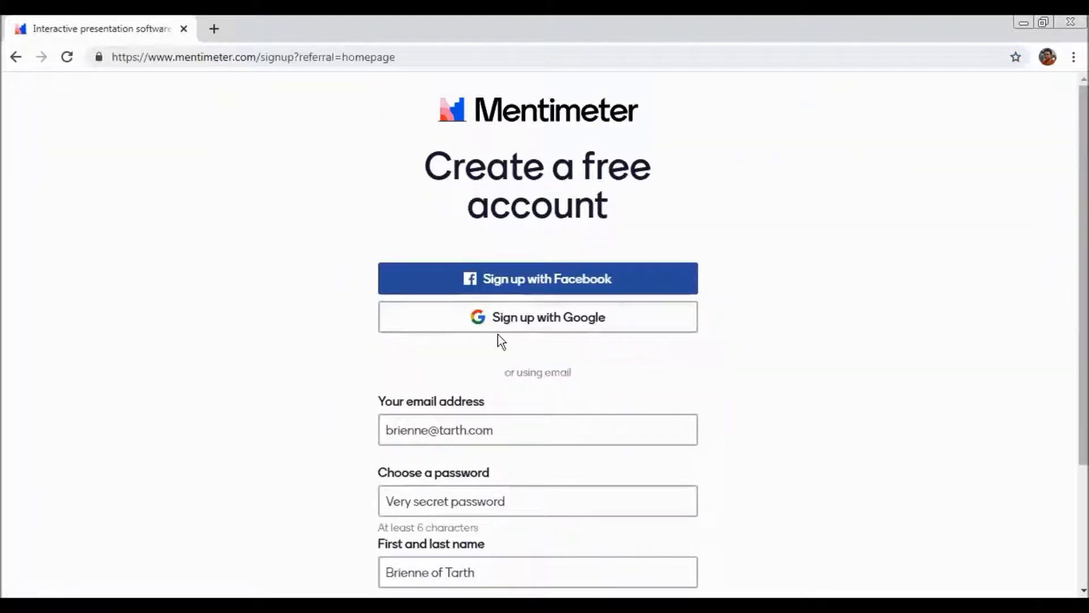
{"action": "left_click", "coordinate": [610, 315]}
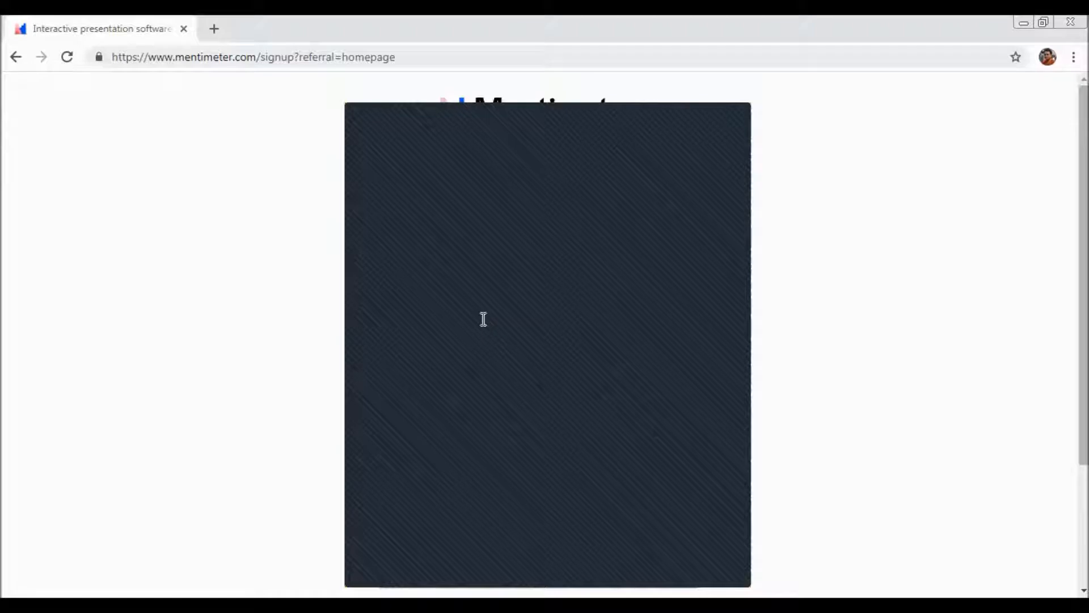
{"action": "left_click", "coordinate": [921, 125]}
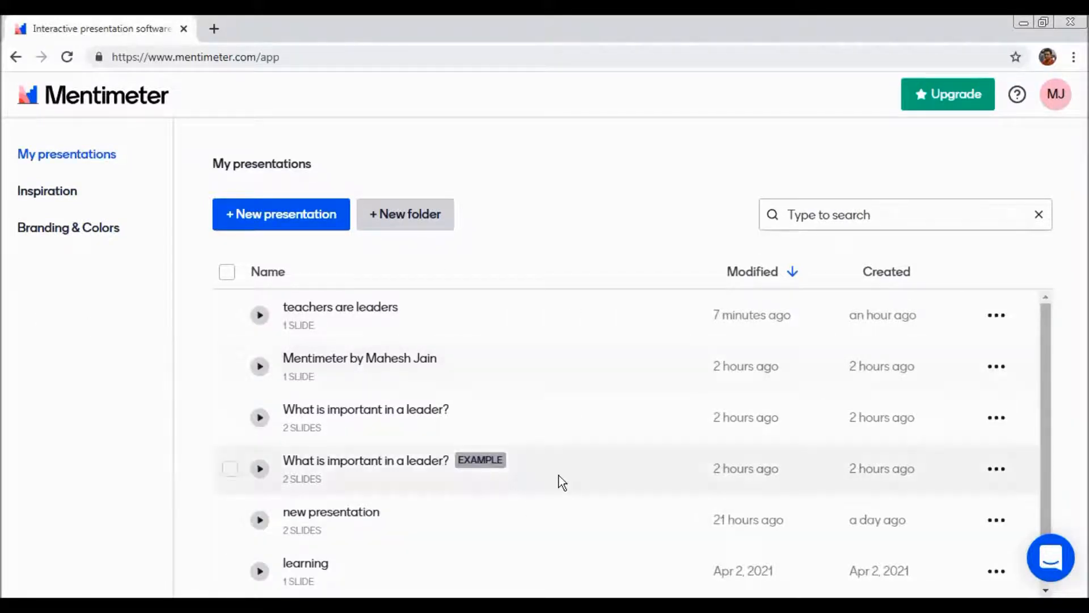
- Browse the Inspiration templates by category: Speakers, Business, Teachers & students, Private events and Fun competitions
{"action": "left_click", "coordinate": [48, 195]}
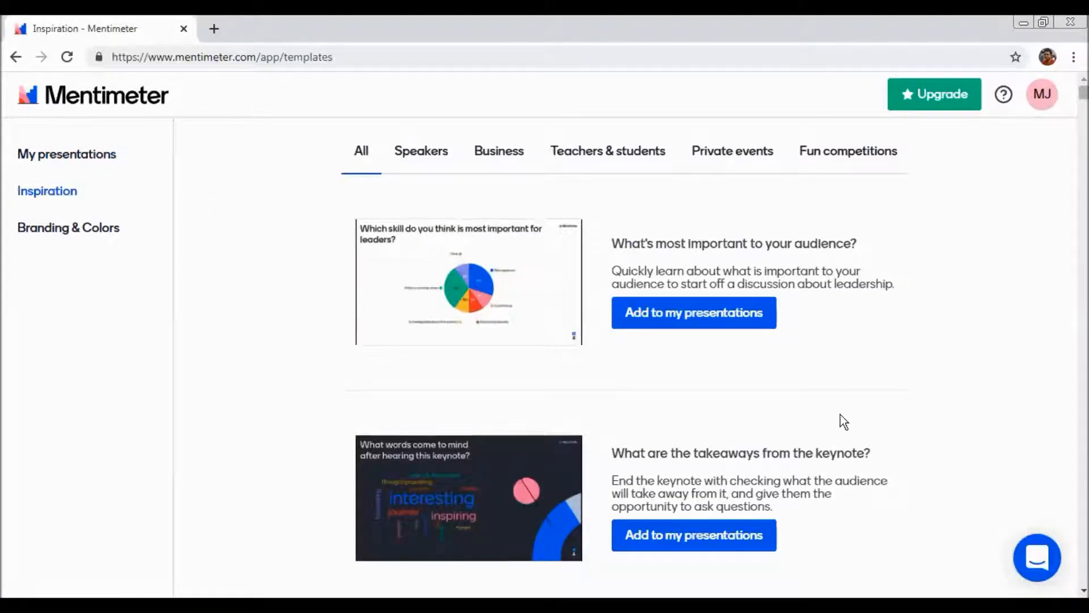
{"action": "left_click", "coordinate": [436, 160]}
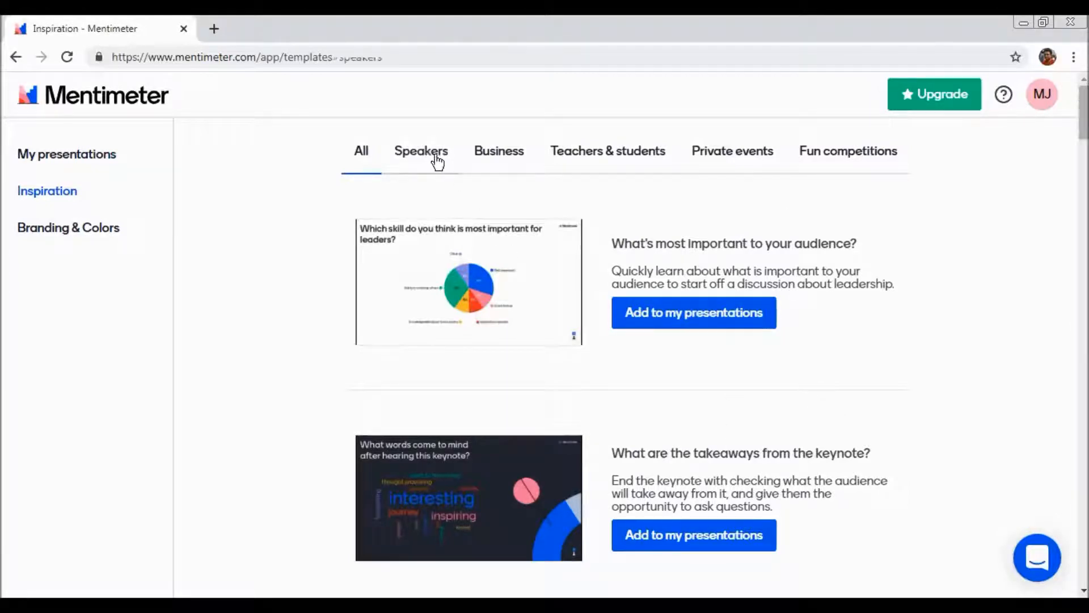
{"action": "left_click", "coordinate": [502, 163]}
{"action": "left_click", "coordinate": [598, 159]}
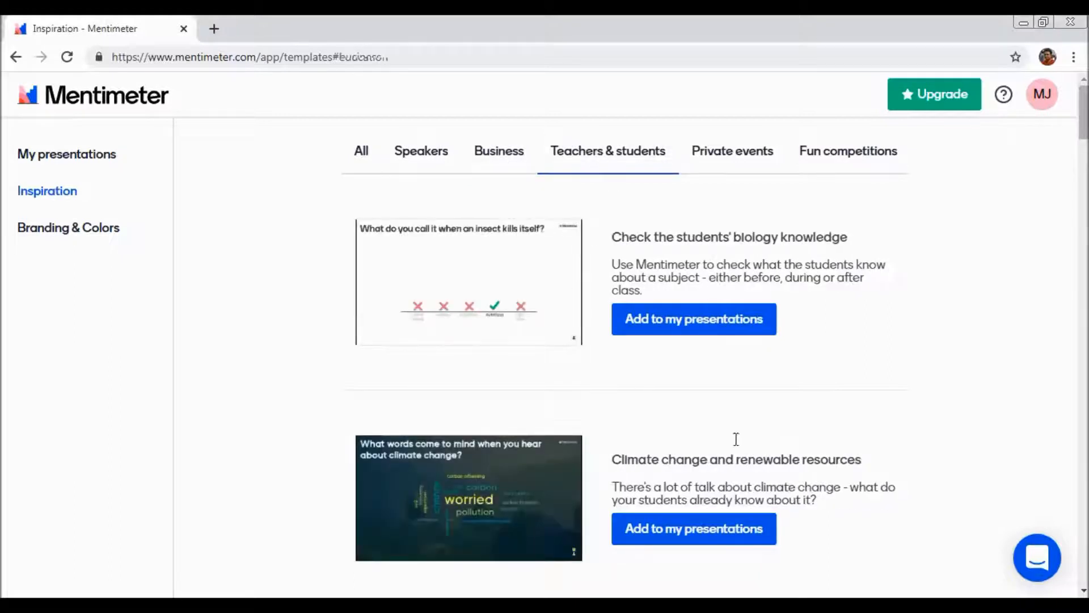
{"action": "left_click", "coordinate": [732, 151]}
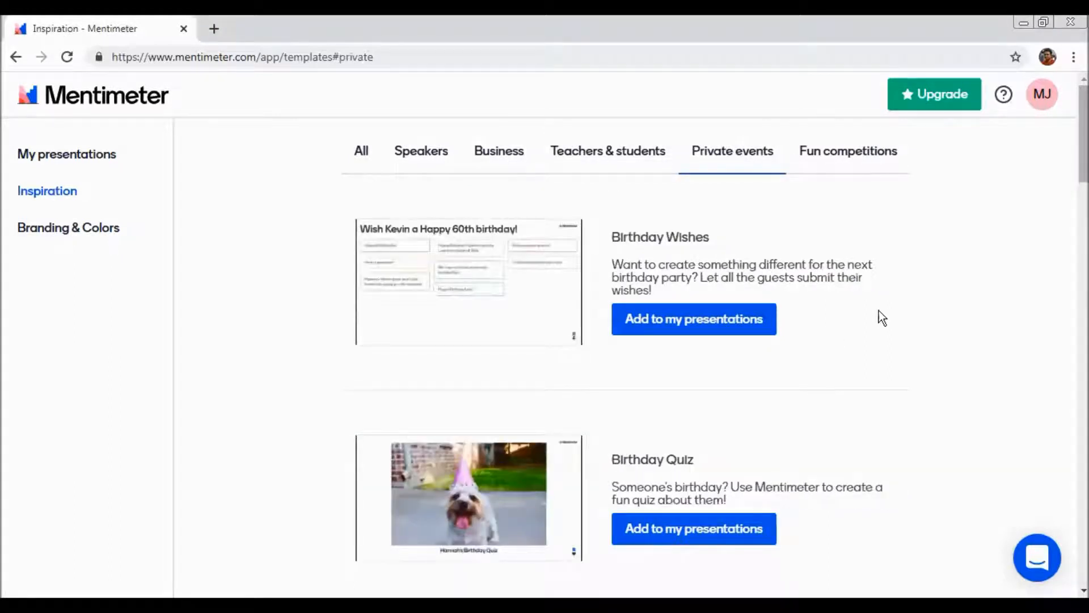
{"action": "left_click", "coordinate": [860, 164]}
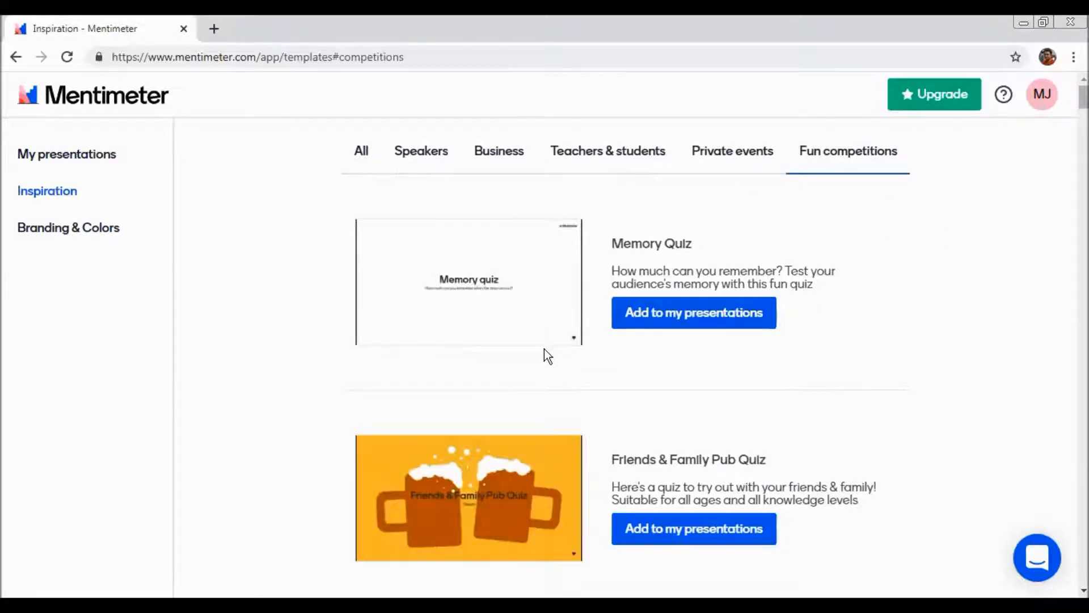
- Review the Branding & Colors page on creating custom themes, and return to the presentations list
{"action": "left_click", "coordinate": [60, 244]}
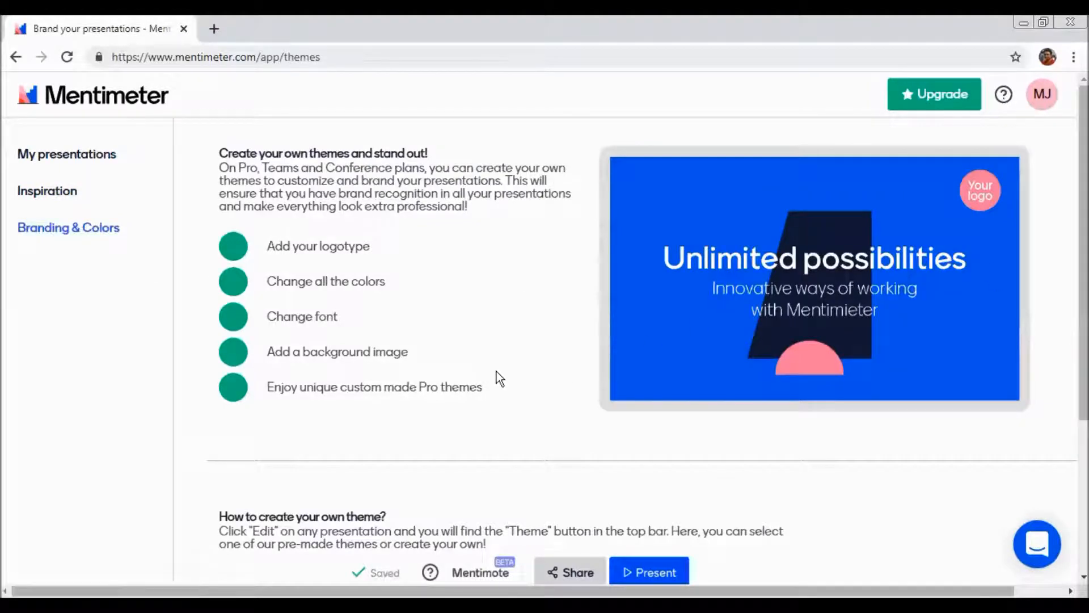
{"action": "scroll", "coordinate": [523, 386], "scroll_direction": "down", "scroll_amount": 4}
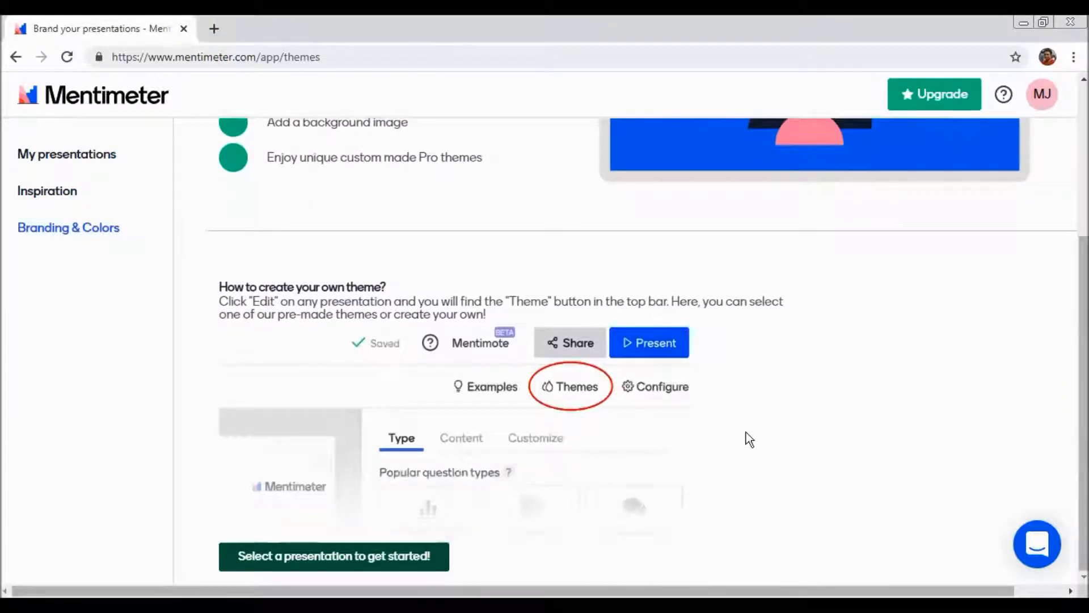
{"action": "scroll", "coordinate": [745, 435], "scroll_direction": "up", "scroll_amount": 4}
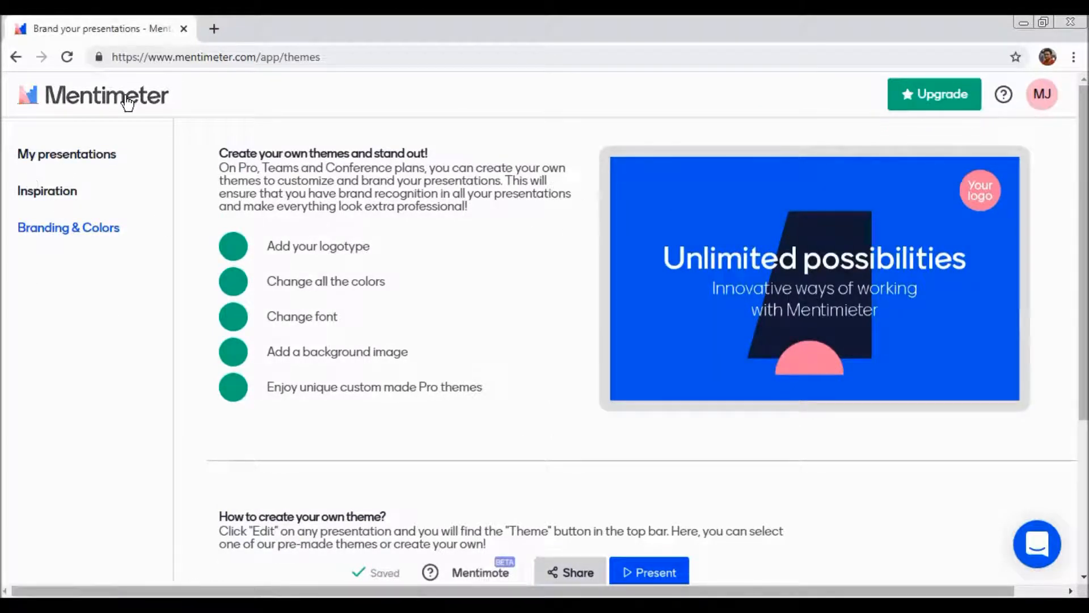
{"action": "left_click", "coordinate": [92, 105]}
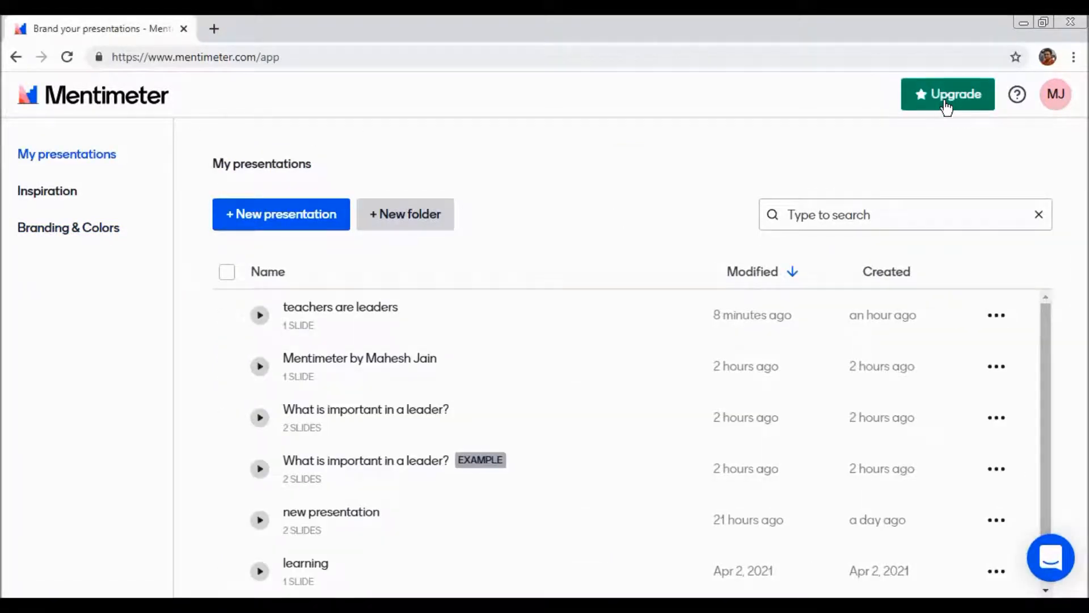
- Open the upgrade plans and examine the Free plan's limits on question slides and quiz slides
{"action": "left_click", "coordinate": [947, 105]}
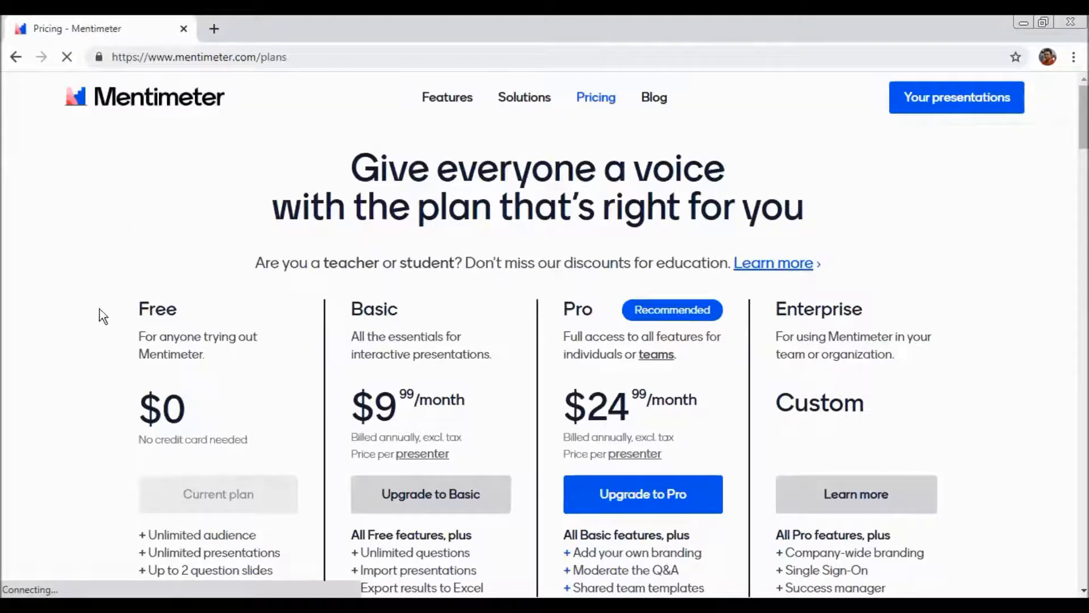
{"action": "scroll", "coordinate": [202, 304], "scroll_direction": "down", "scroll_amount": 1}
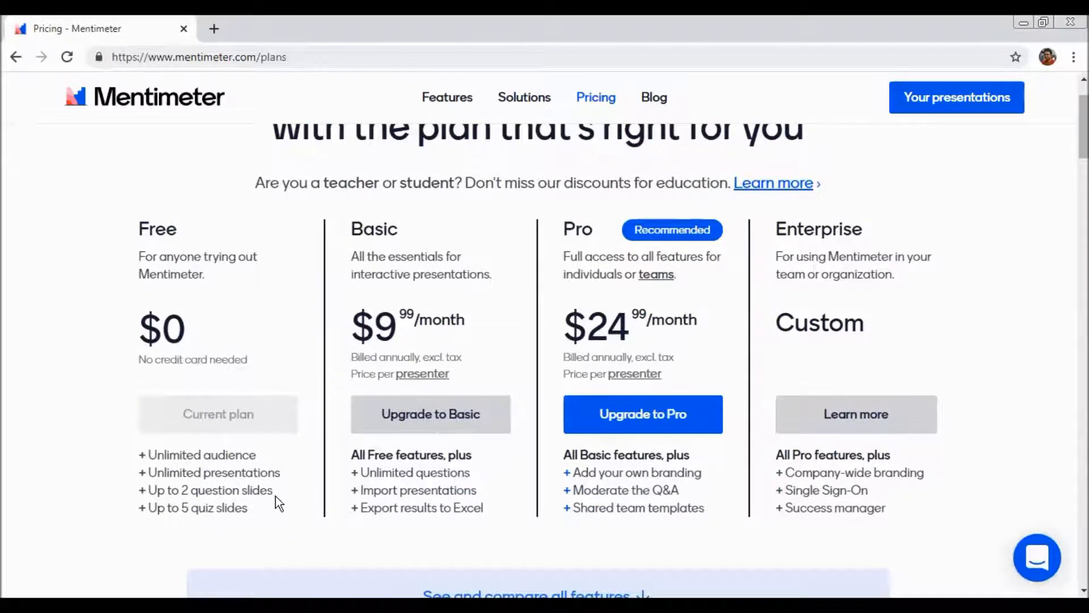
{"action": "left_click_drag", "start_coordinate": [275, 497], "coordinate": [147, 491]}
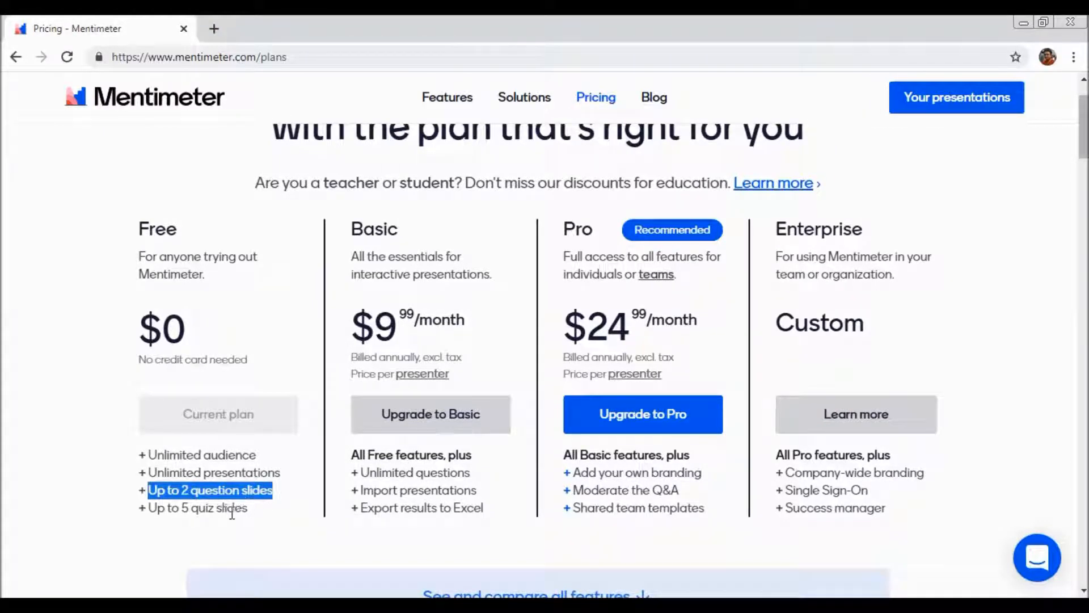
{"action": "left_click_drag", "start_coordinate": [263, 512], "coordinate": [139, 508]}
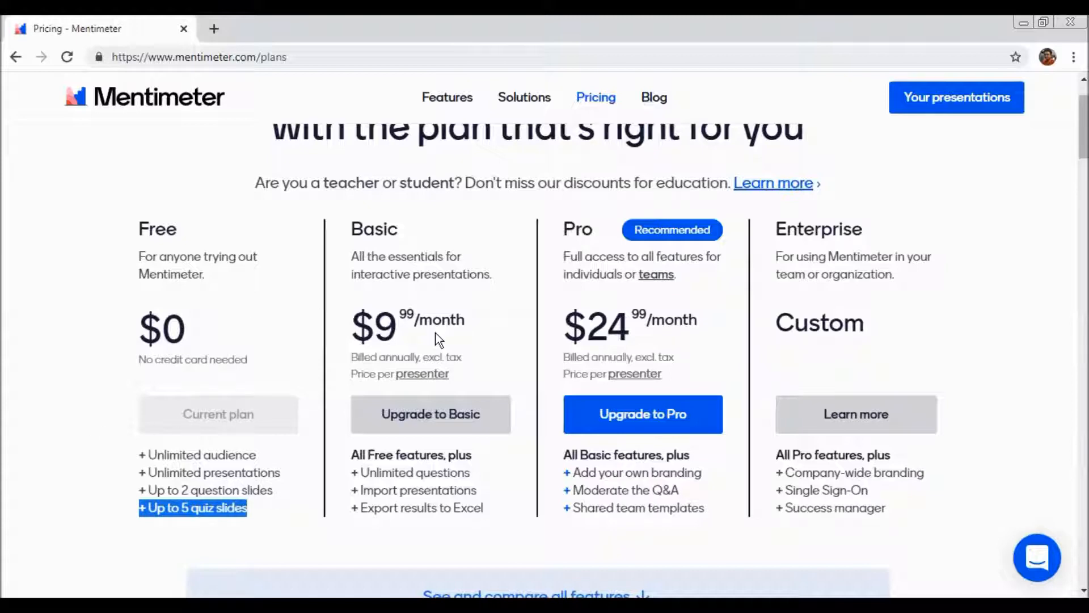
{"action": "scroll", "coordinate": [439, 339], "scroll_direction": "up", "scroll_amount": 2}
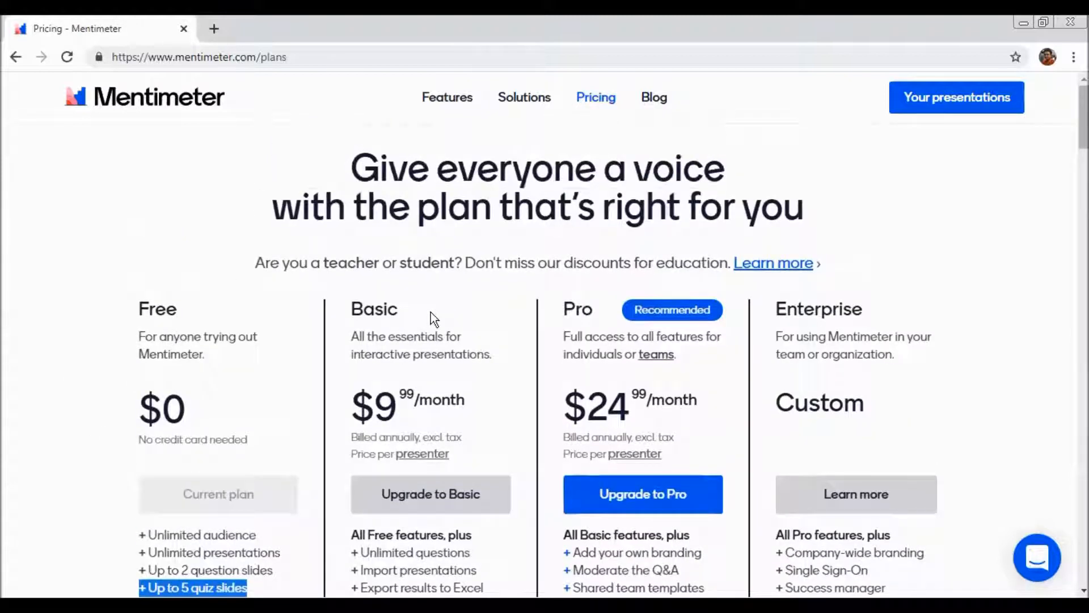
- Leave the pricing page for the Mentimeter home page and reopen your presentations list
{"action": "left_click", "coordinate": [97, 110]}
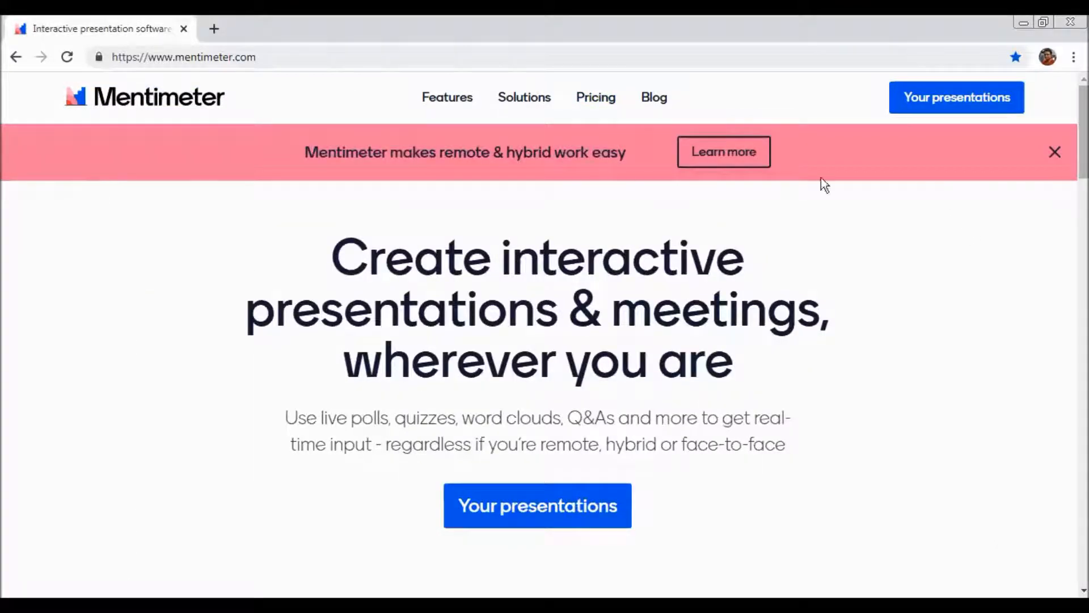
{"action": "left_click", "coordinate": [97, 105]}
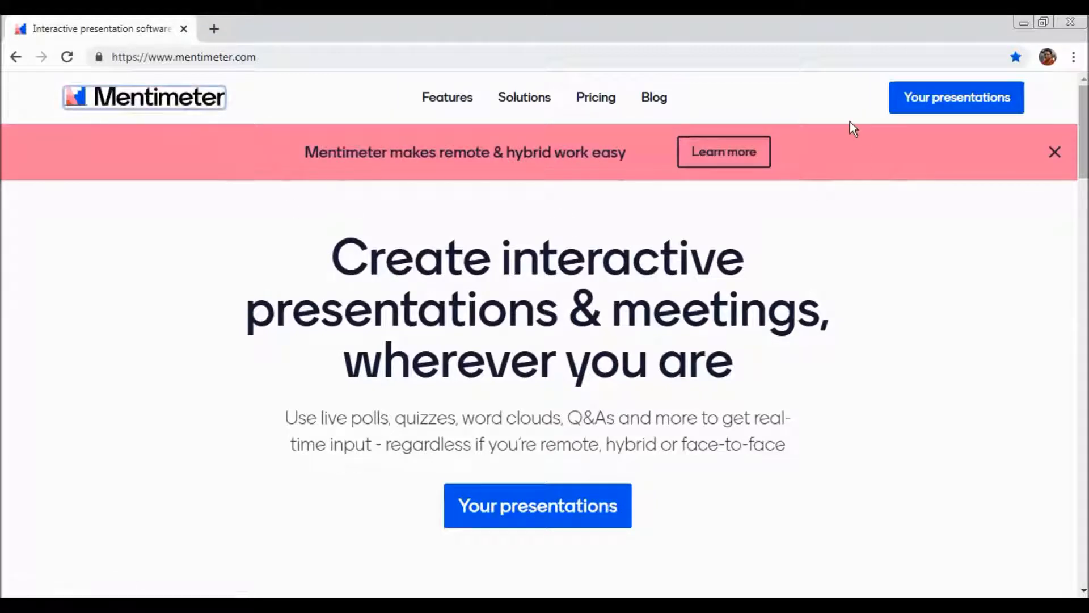
{"action": "left_click", "coordinate": [1004, 109]}
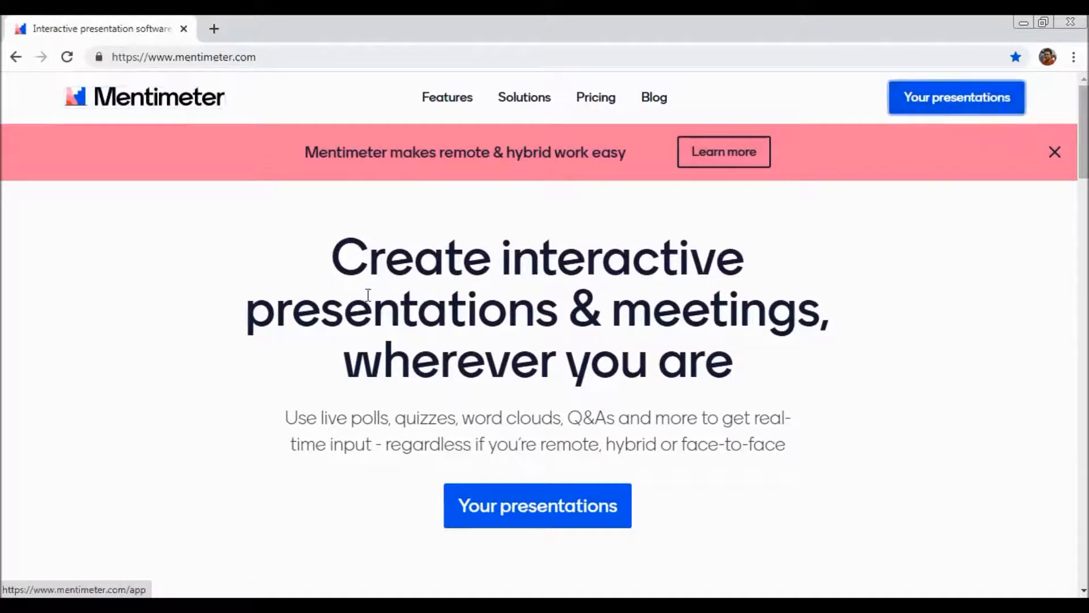
{"action": "left_click", "coordinate": [1055, 151]}
{"action": "left_click", "coordinate": [949, 108]}
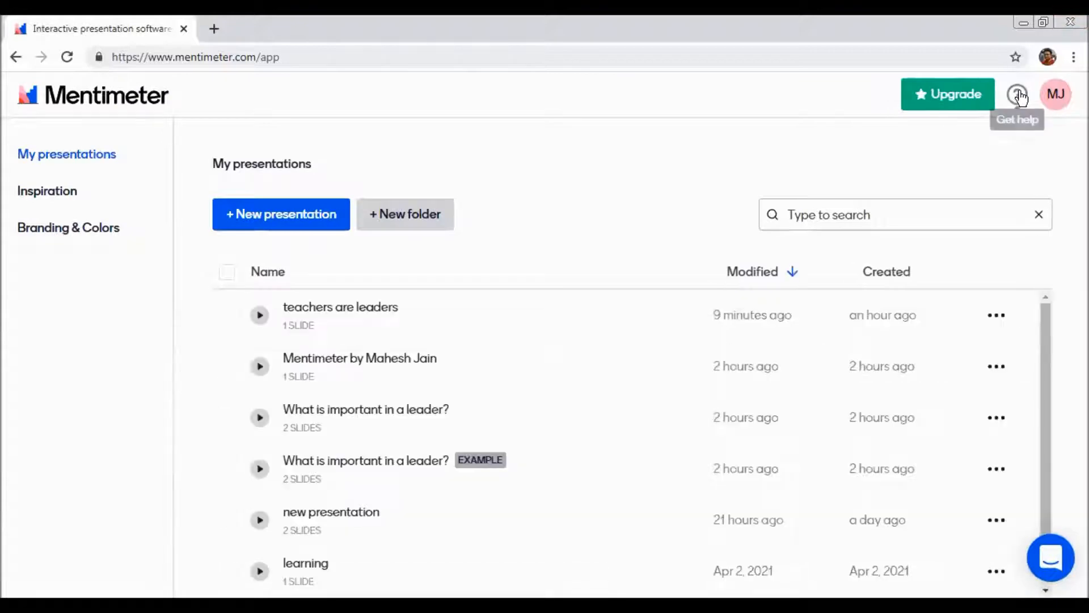
- Look through the Get started, How to and Powerpoint help sections, and check the account menu's options
{"action": "left_click", "coordinate": [1018, 98]}
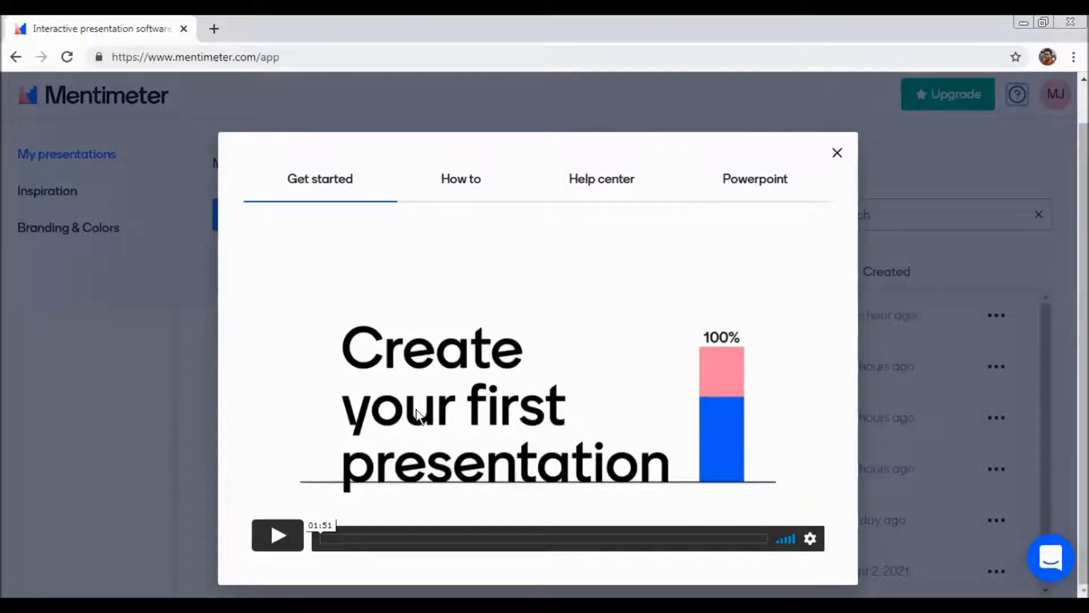
{"action": "left_click", "coordinate": [476, 188]}
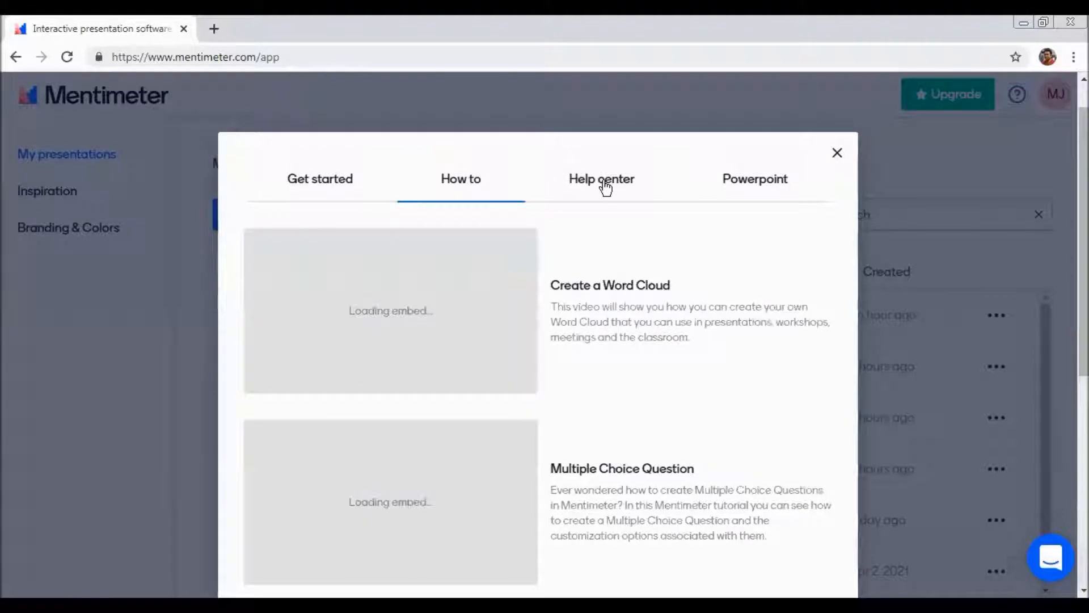
{"action": "left_click", "coordinate": [754, 182]}
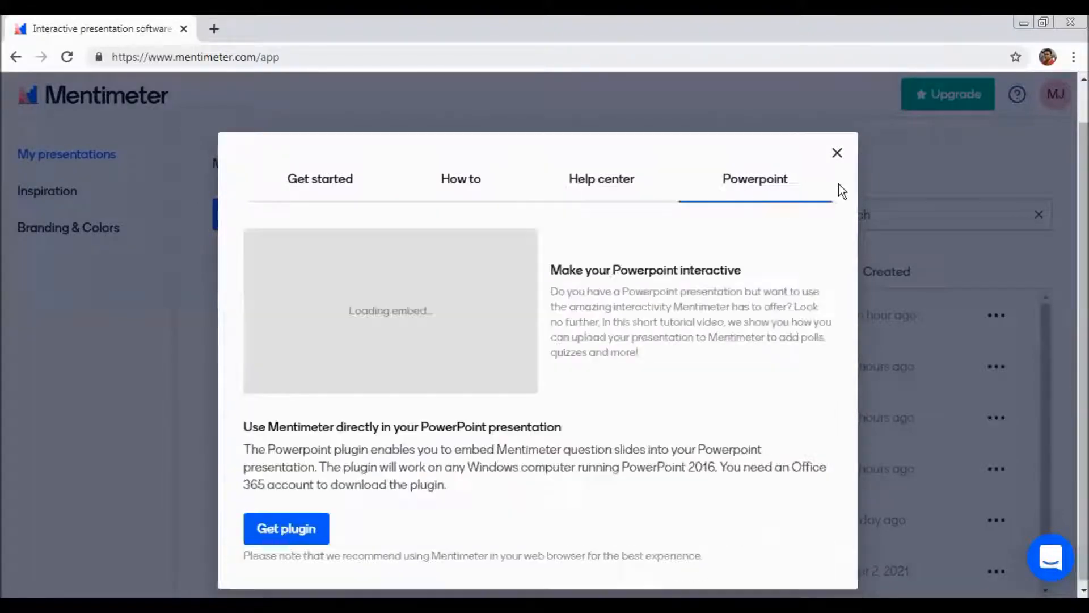
{"action": "left_click", "coordinate": [839, 158]}
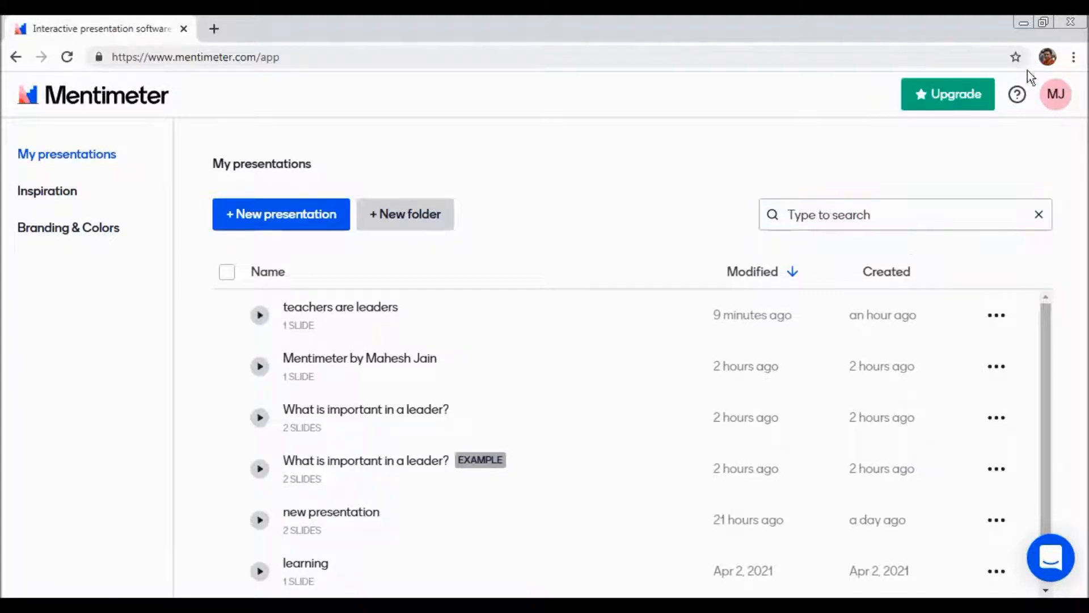
{"action": "left_click", "coordinate": [1056, 94]}
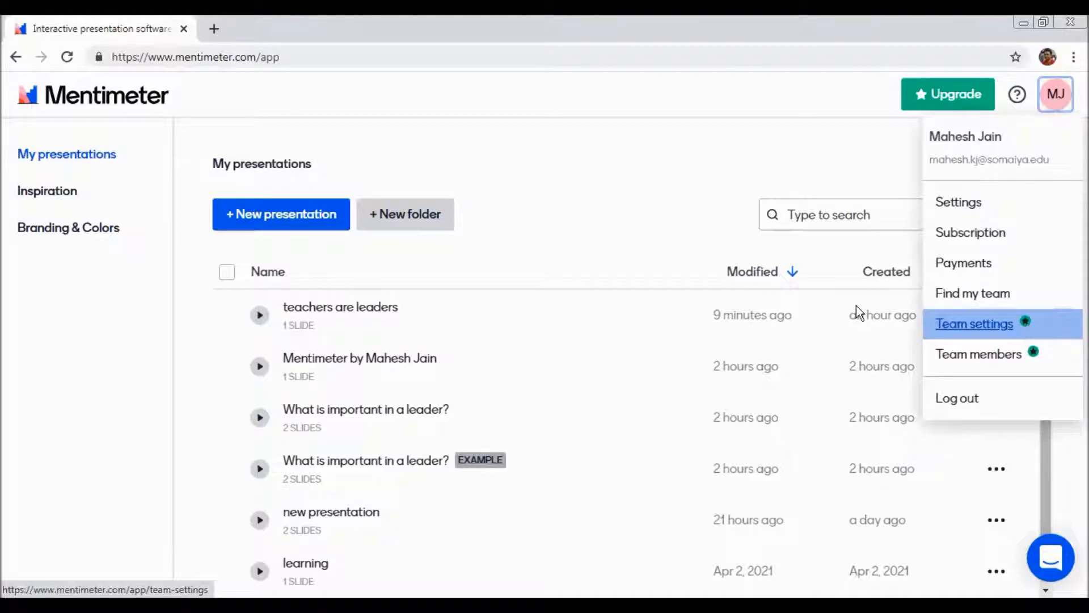
{"action": "left_click", "coordinate": [640, 185]}
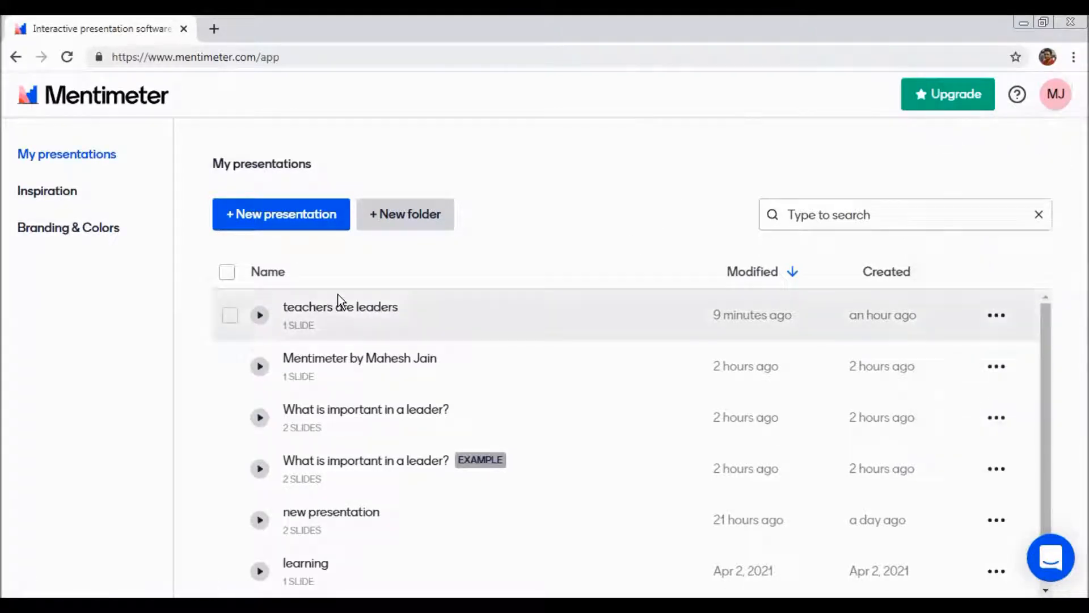
- Create a new presentation named "EdTech Tools for Teachers"
{"action": "left_click", "coordinate": [269, 219]}
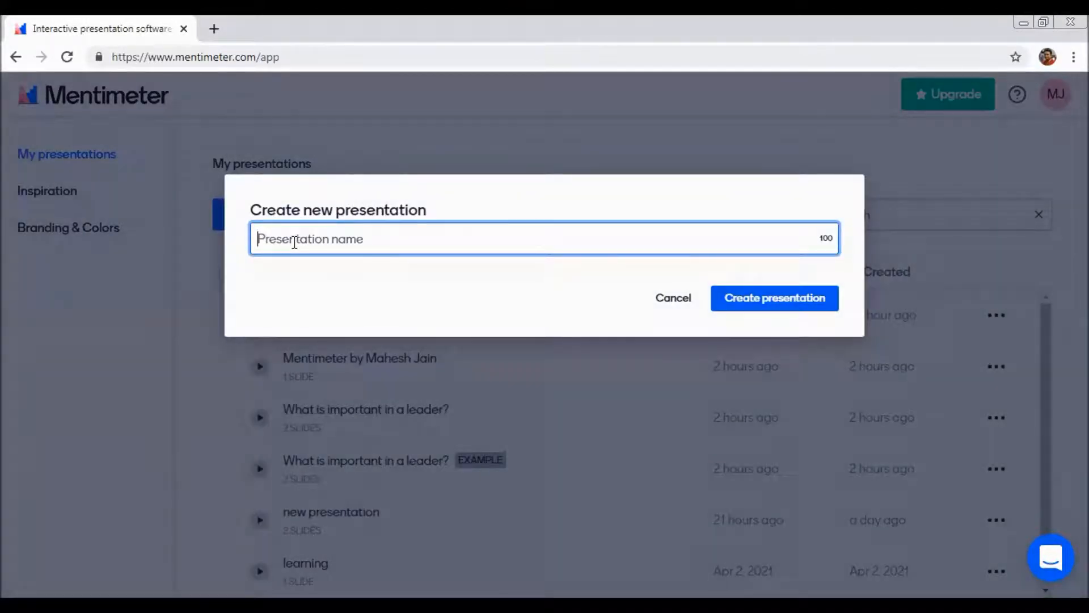
{"action": "type", "text": "EdTech Tool"}
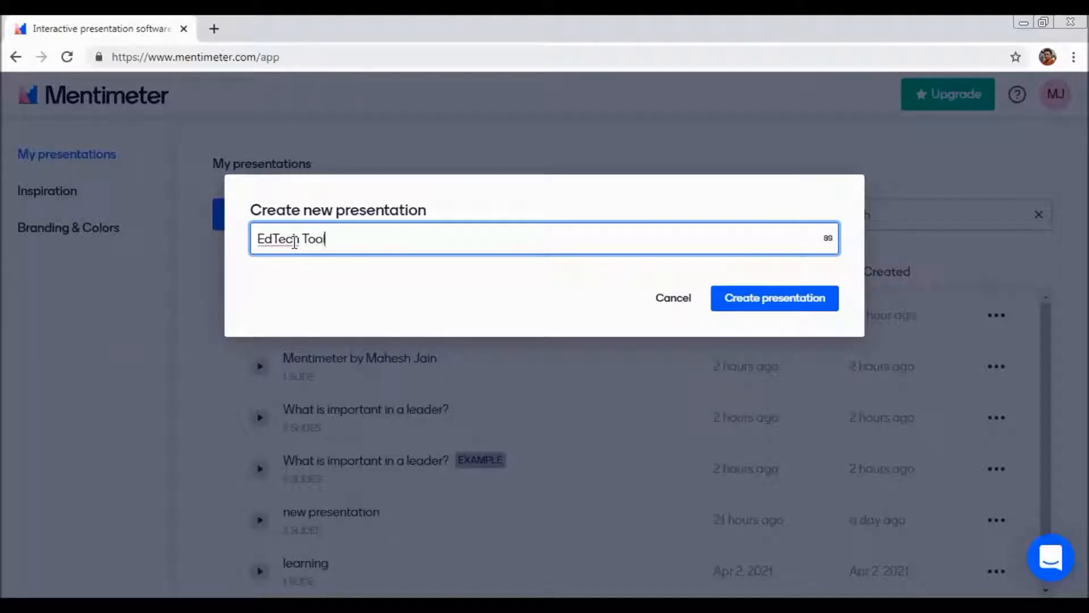
{"action": "type", "text": "s for teachers"}
{"action": "left_click", "coordinate": [357, 243]}
{"action": "key", "text": "BackSpace"}
{"action": "type", "text": "T"}
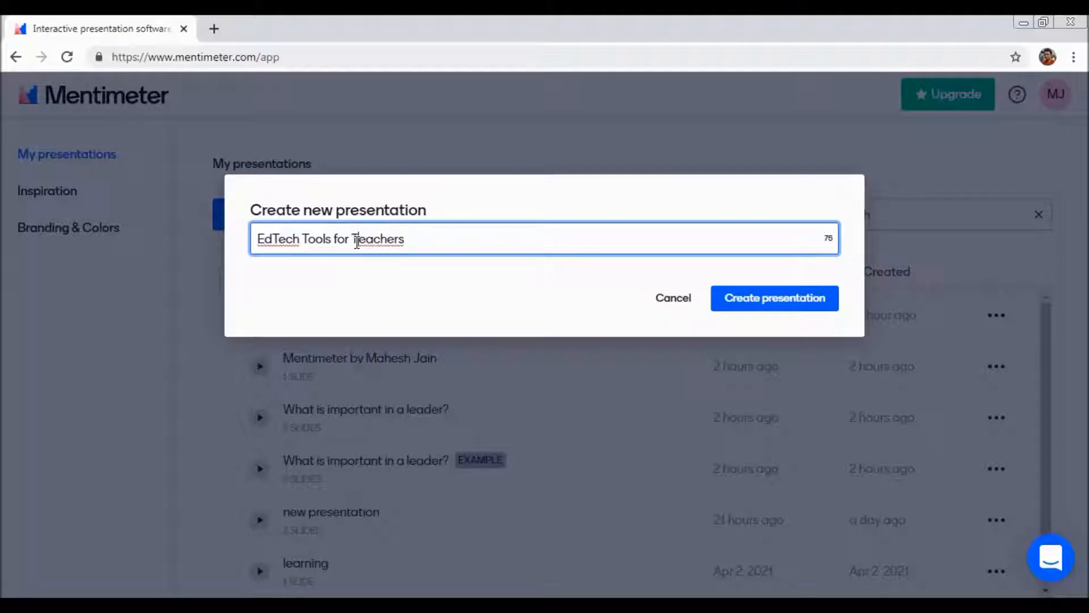
{"action": "left_click", "coordinate": [749, 305]}
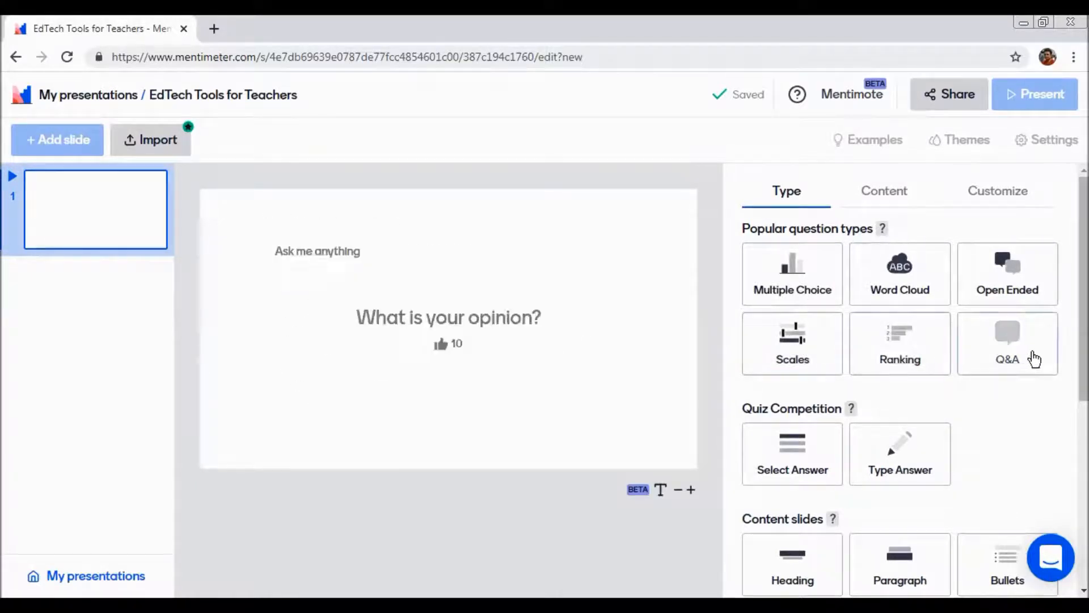
- Make the first slide a Multiple Choice question reading "which team is the winner of maximum IPL trophies"
{"action": "left_click", "coordinate": [811, 286]}
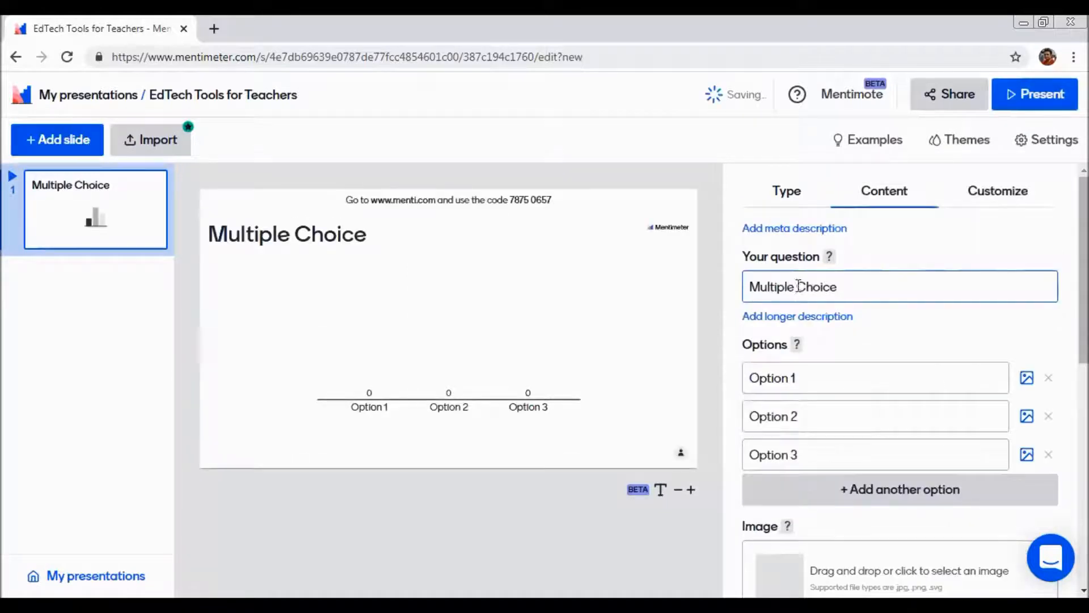
{"action": "left_click", "coordinate": [896, 289]}
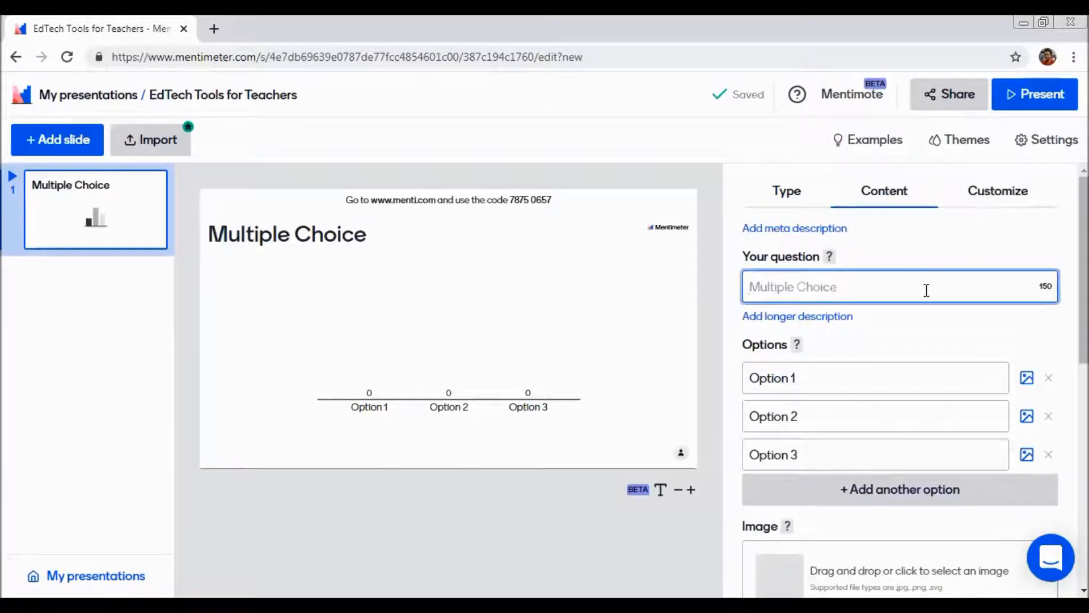
{"action": "type", "text": "which team g"}
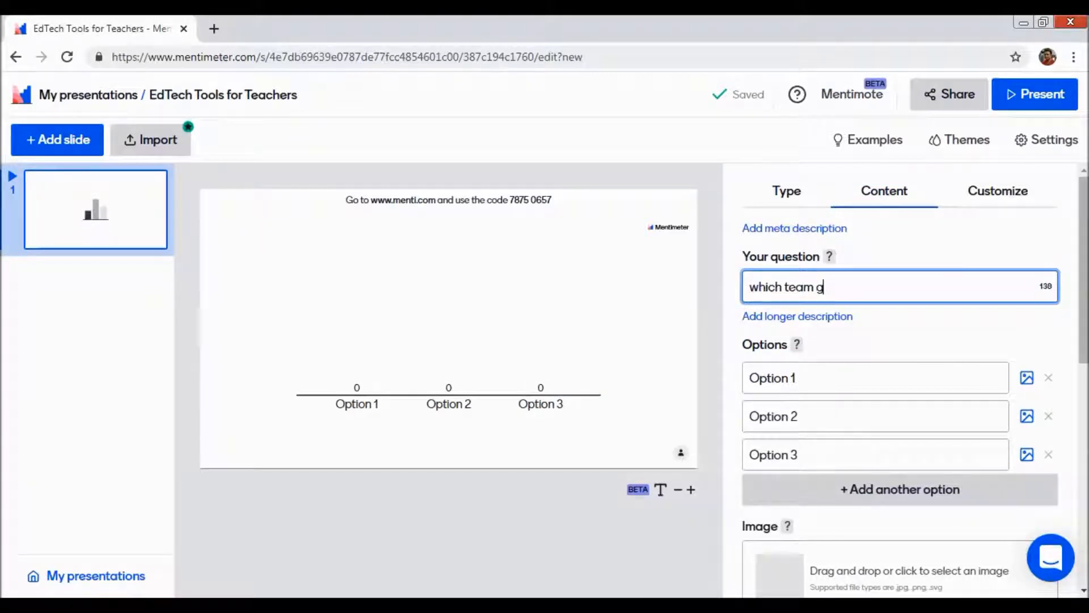
{"action": "key", "text": "BackSpace"}
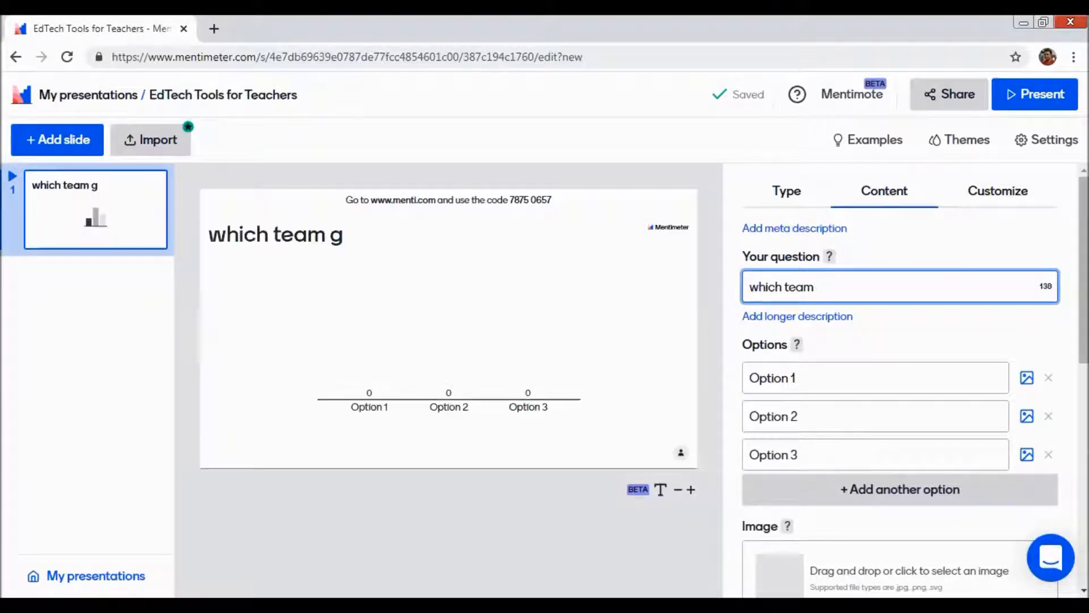
{"action": "type", "text": "is the "}
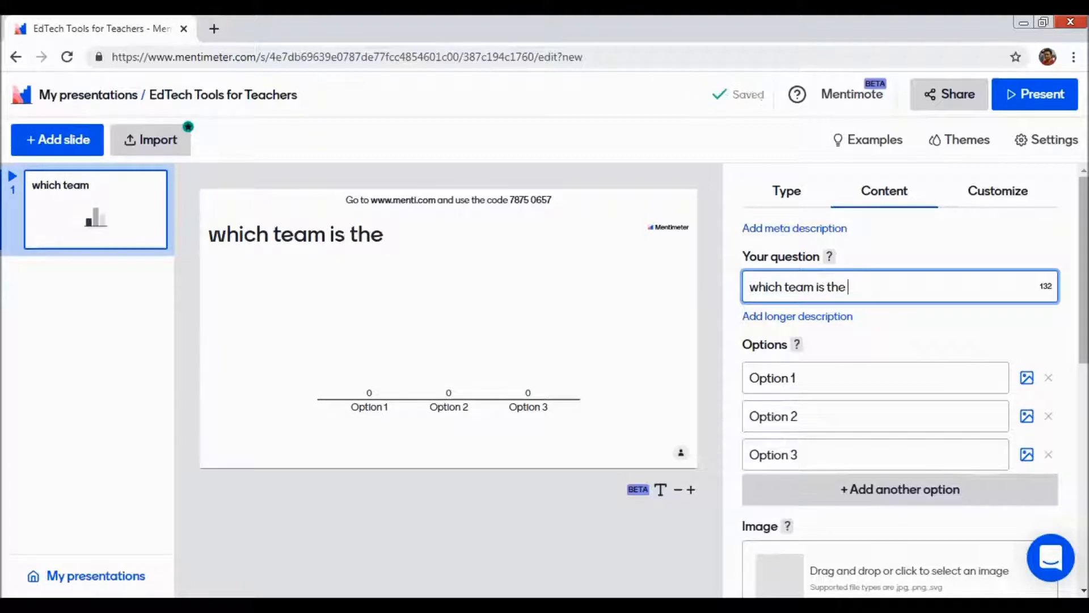
{"action": "type", "text": "winner of maxu"}
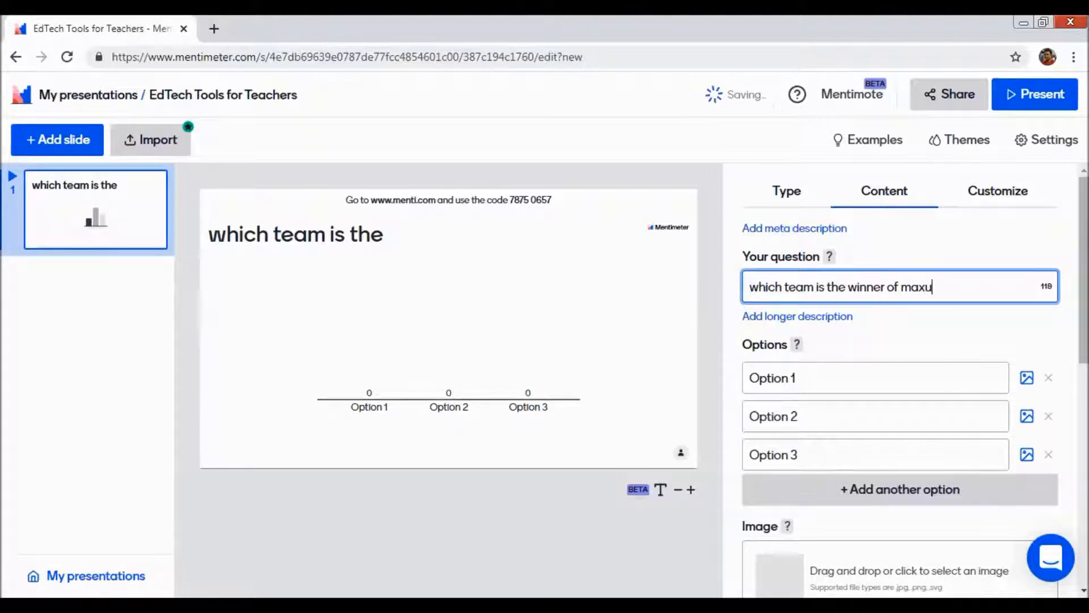
{"action": "key", "text": "BackSpace"}
{"action": "type", "text": "imum"}
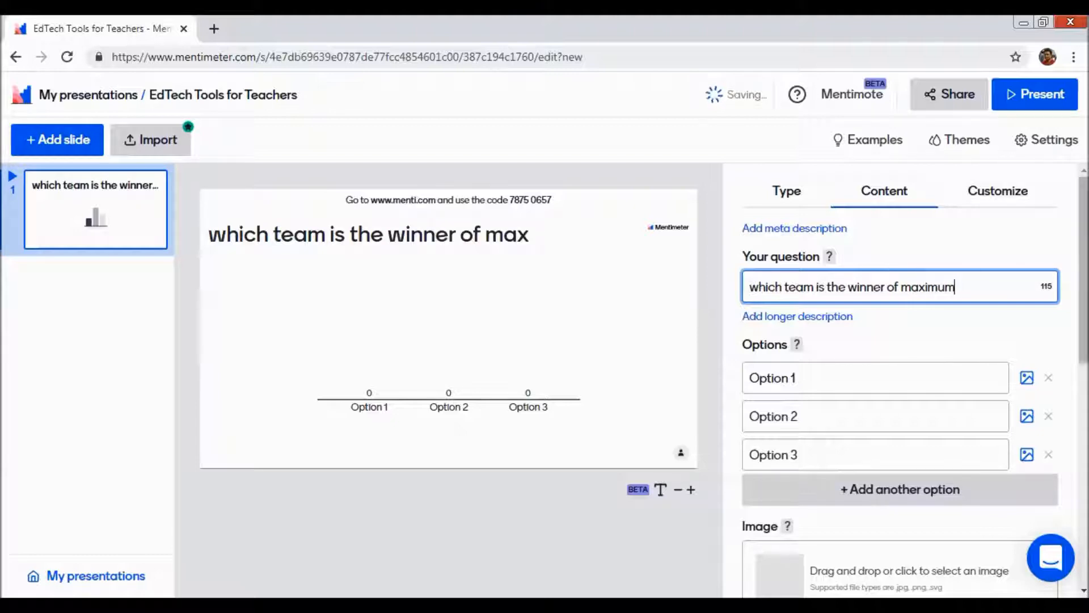
{"action": "type", "text": " IPL"}
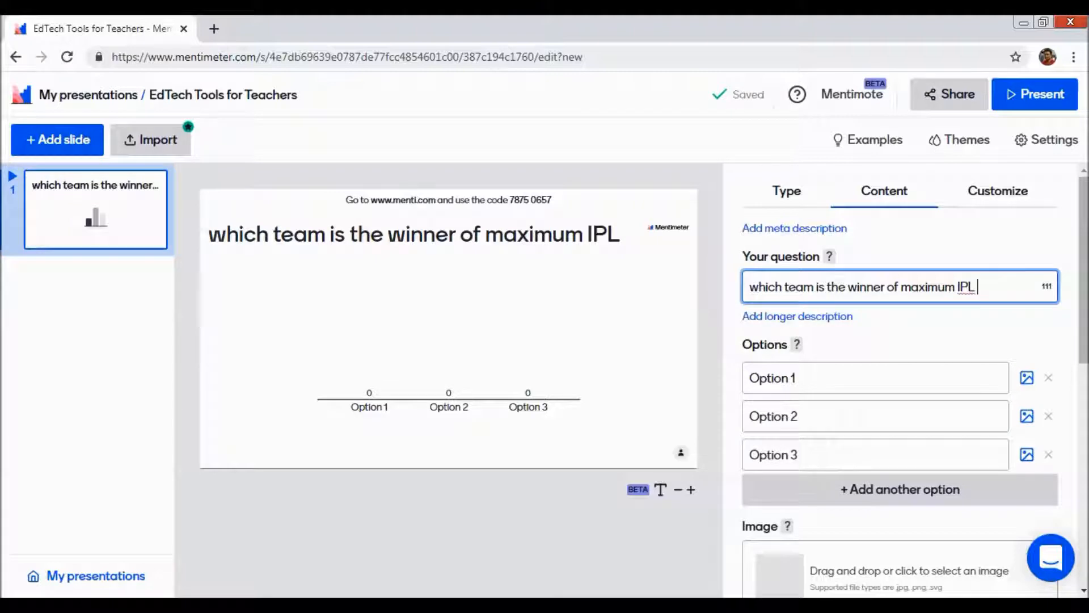
{"action": "type", "text": " trophies"}
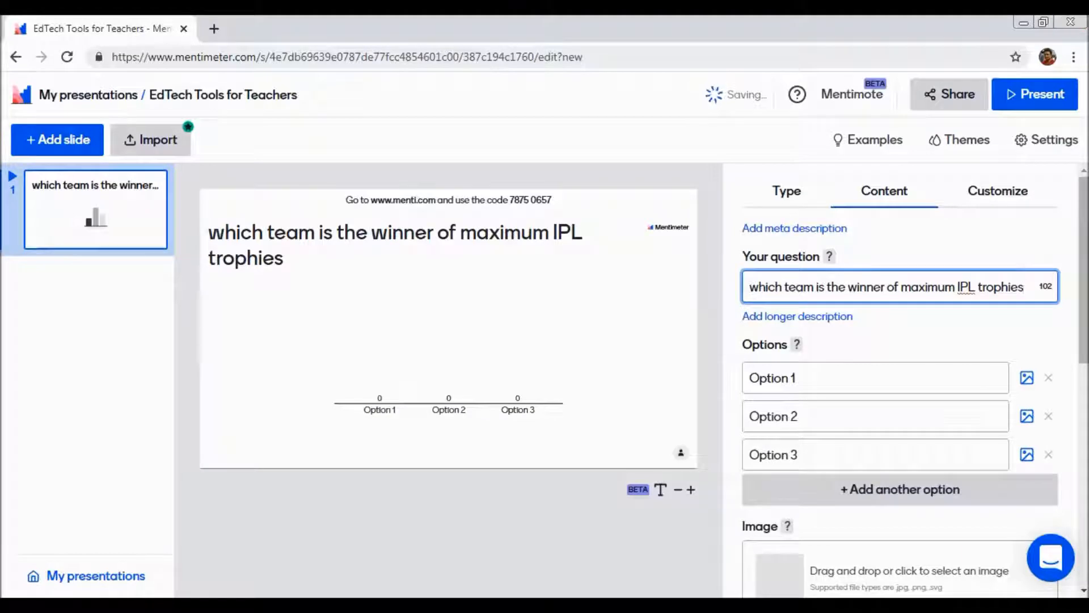
- Fill in four answer options: KKR, Royal challangers, Mumbai Indian and Chennai Superking
{"action": "left_click", "coordinate": [832, 377]}
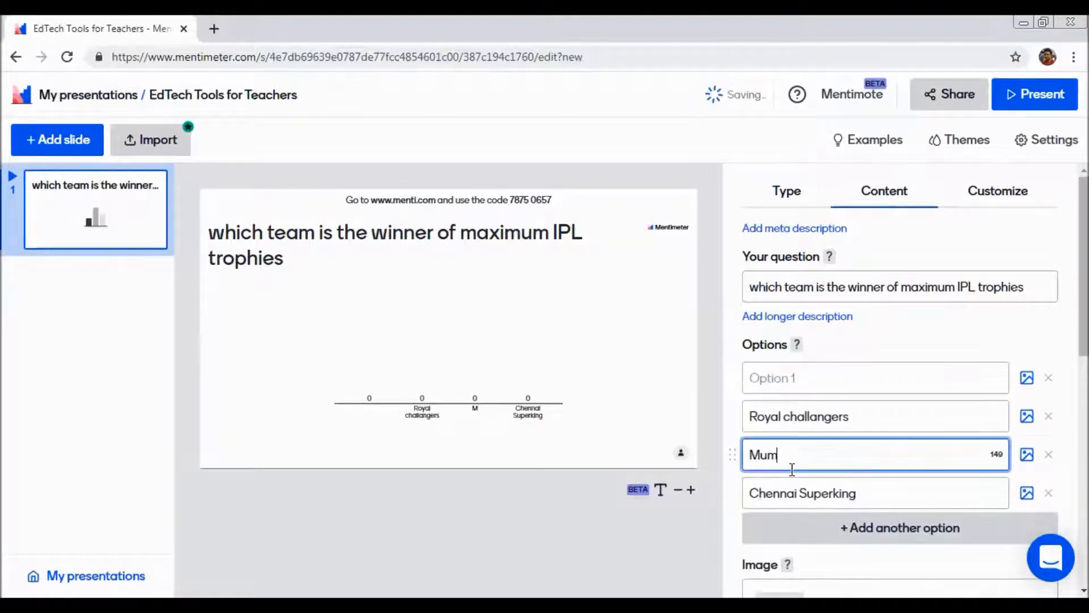
{"action": "type", "text": "bai indian"}
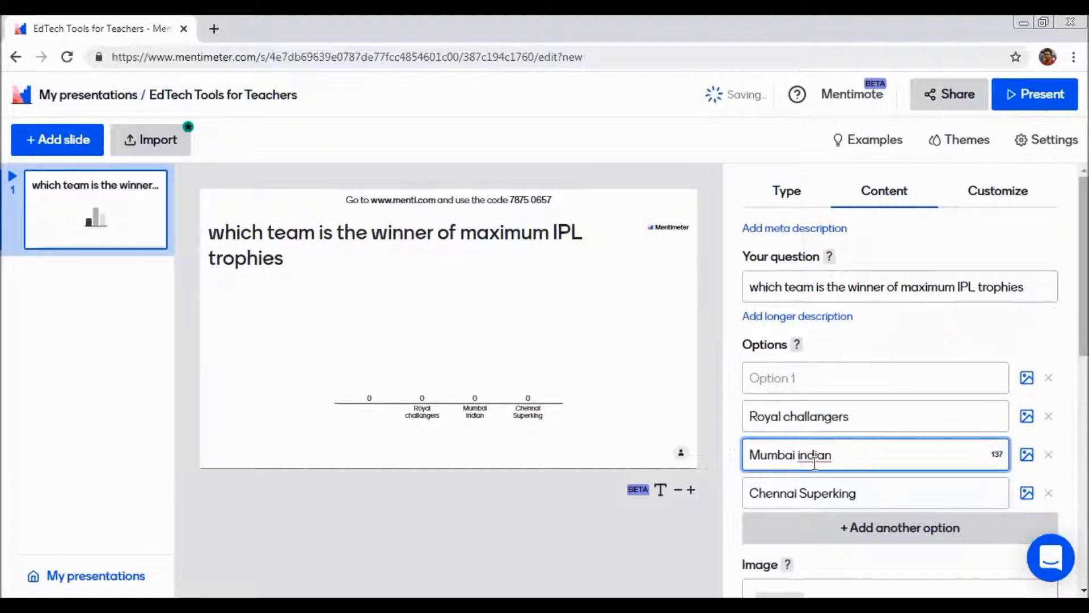
{"action": "right_click", "coordinate": [806, 457]}
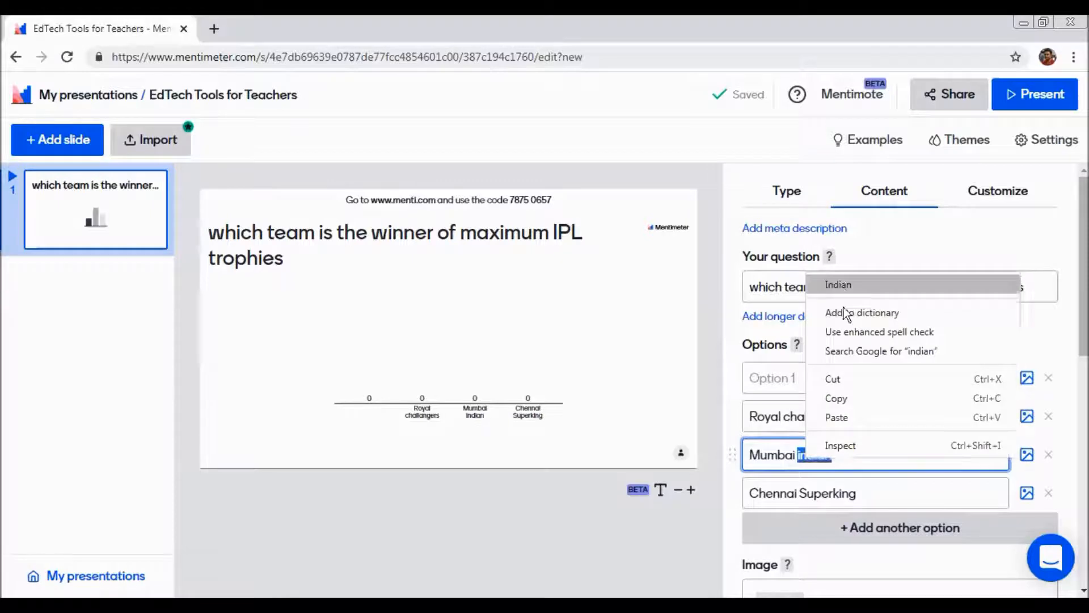
{"action": "left_click", "coordinate": [844, 285]}
{"action": "left_click", "coordinate": [806, 396]}
{"action": "left_click", "coordinate": [886, 380]}
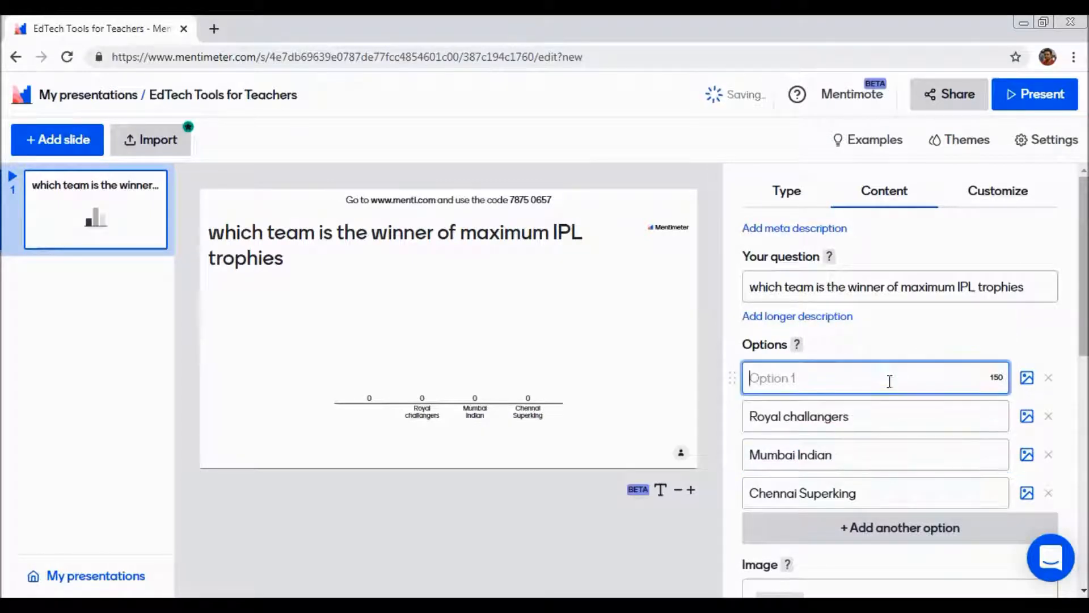
{"action": "type", "text": "KKR"}
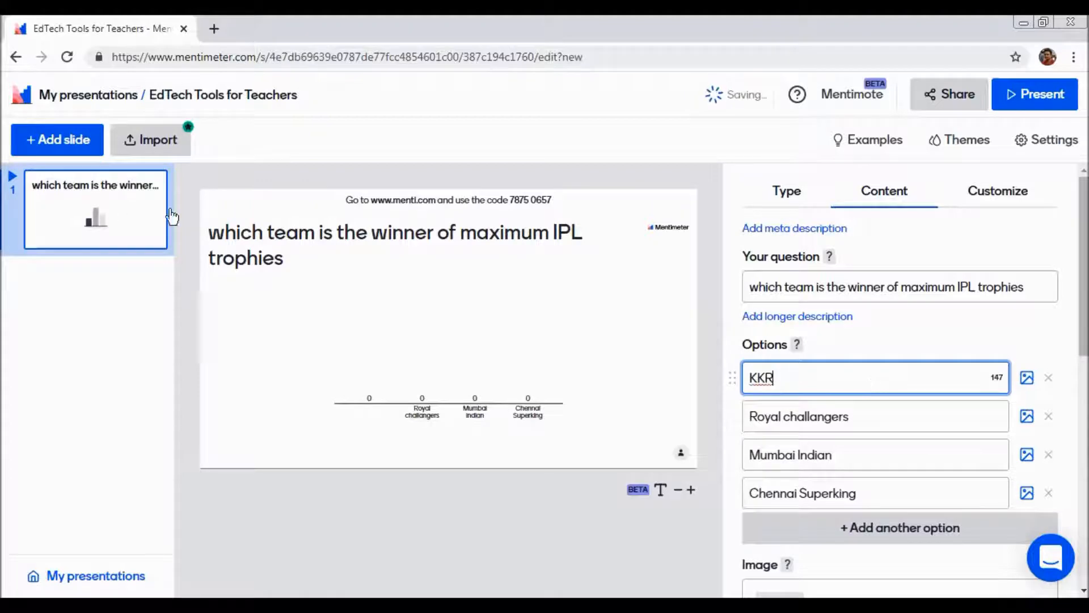
- Review the question's image and extras settings, and preview the Bars, Donut, Pie and Dots result layouts
{"action": "scroll", "coordinate": [844, 231], "scroll_direction": "down", "scroll_amount": 3}
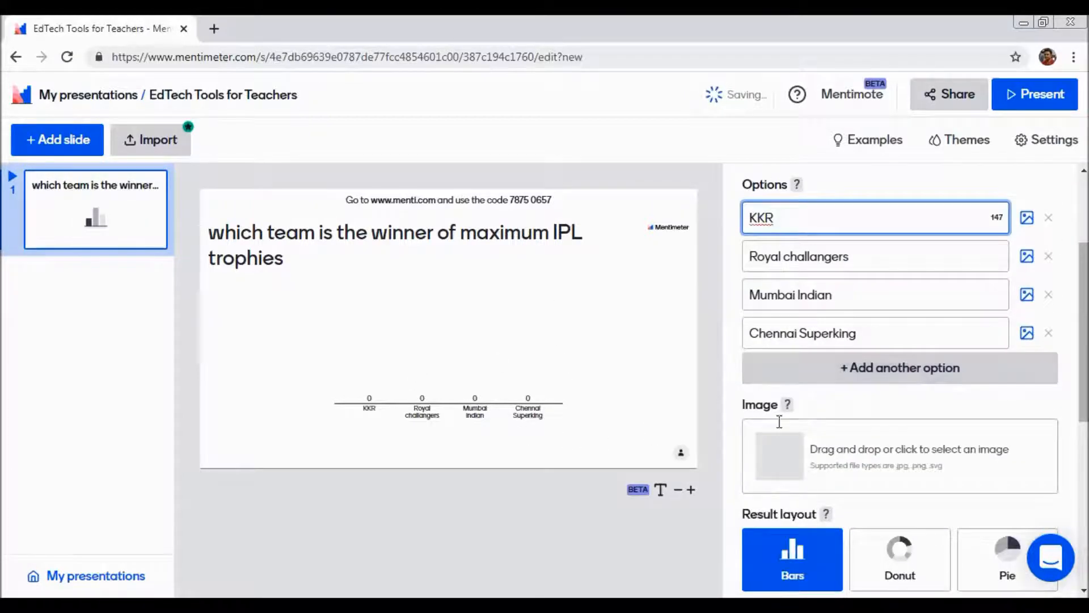
{"action": "scroll", "coordinate": [883, 359], "scroll_direction": "up", "scroll_amount": 3}
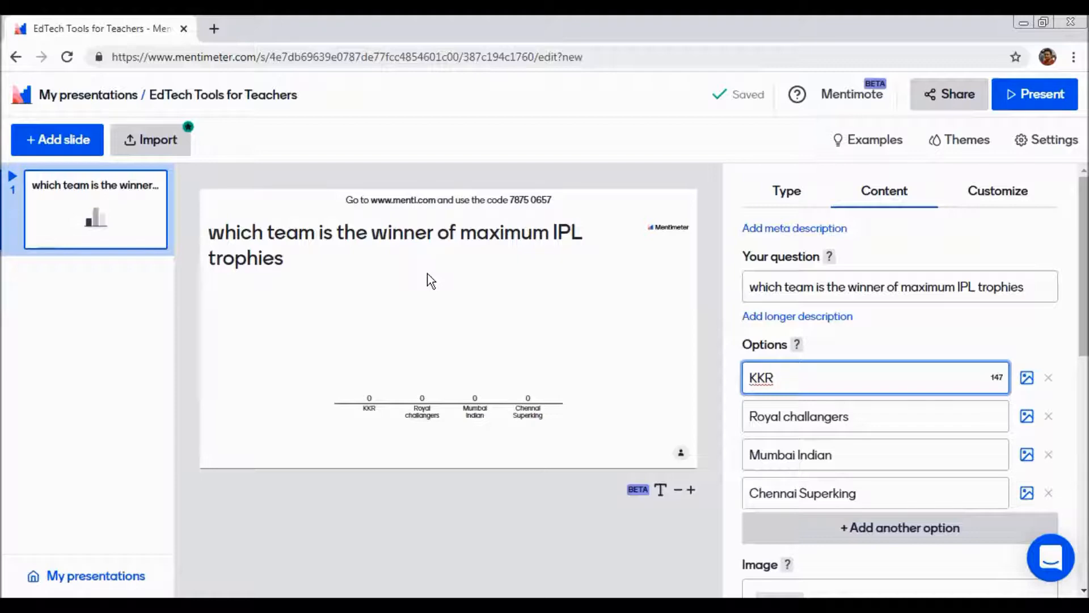
{"action": "mouse_move", "coordinate": [372, 215]}
{"action": "scroll", "coordinate": [944, 489], "scroll_direction": "down", "scroll_amount": 3}
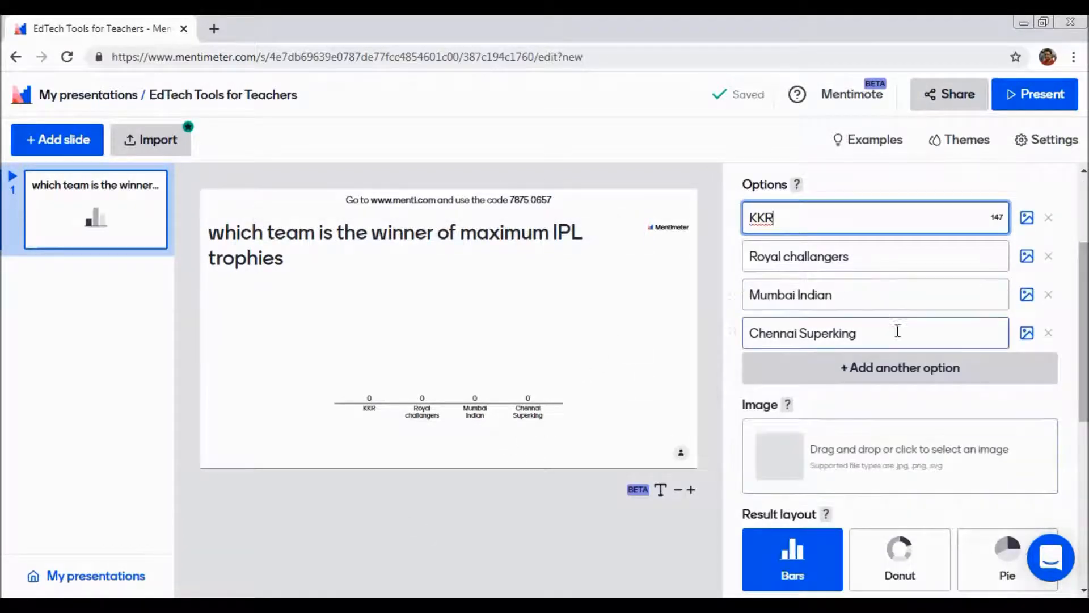
{"action": "scroll", "coordinate": [905, 403], "scroll_direction": "down", "scroll_amount": 3}
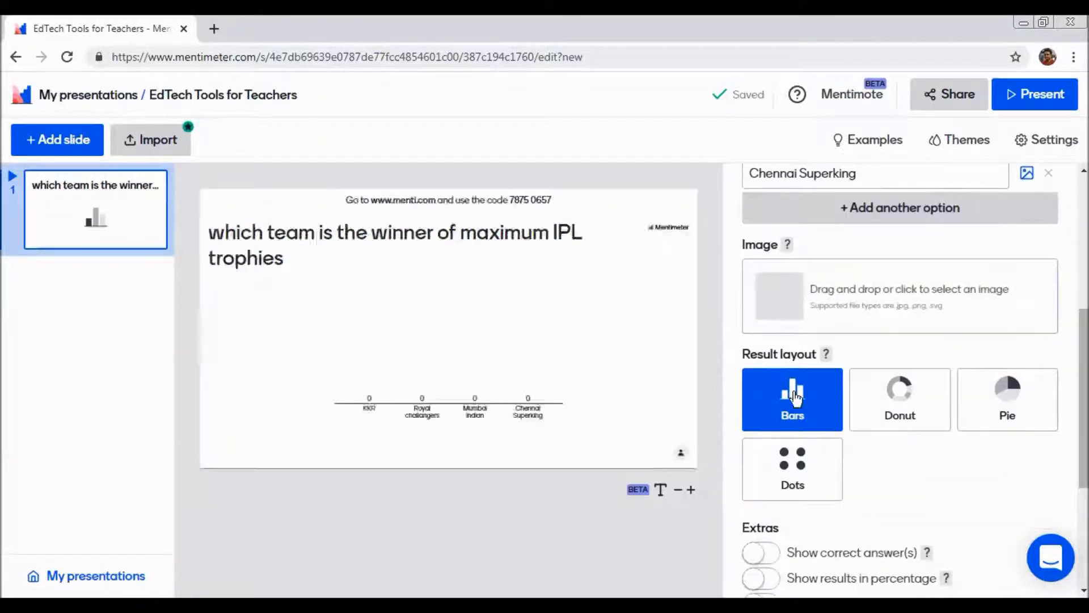
{"action": "mouse_move", "coordinate": [793, 393]}
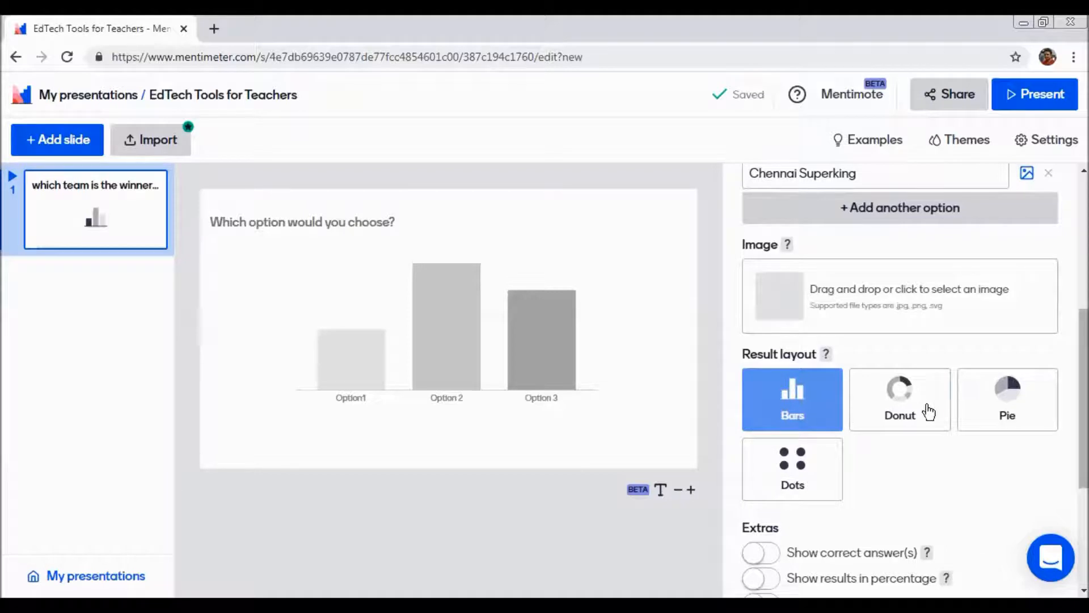
{"action": "mouse_move", "coordinate": [927, 411]}
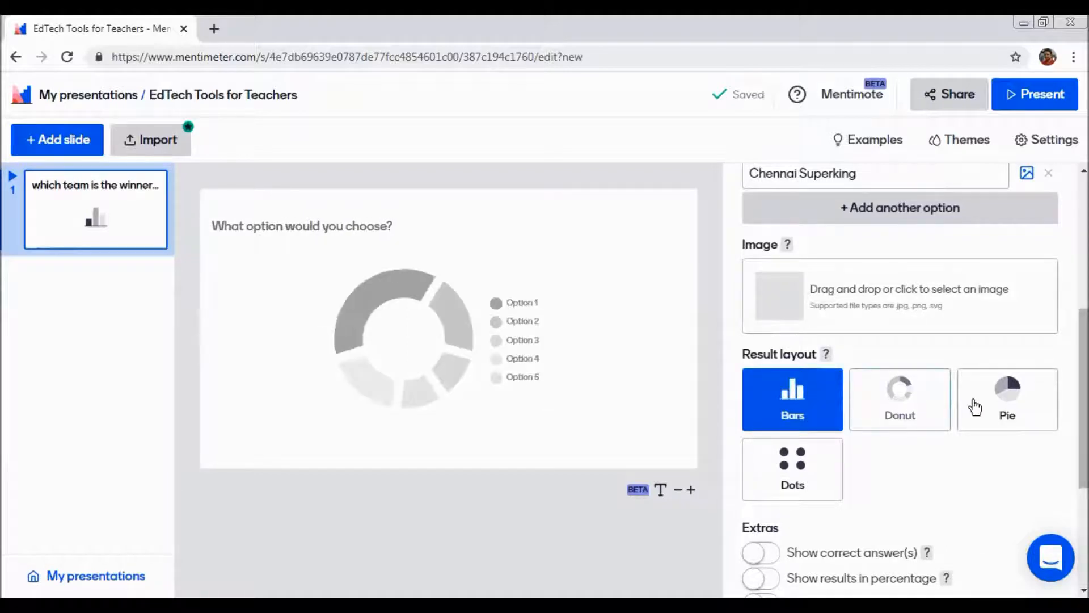
{"action": "mouse_move", "coordinate": [788, 481]}
{"action": "scroll", "coordinate": [806, 471], "scroll_direction": "down", "scroll_amount": 2}
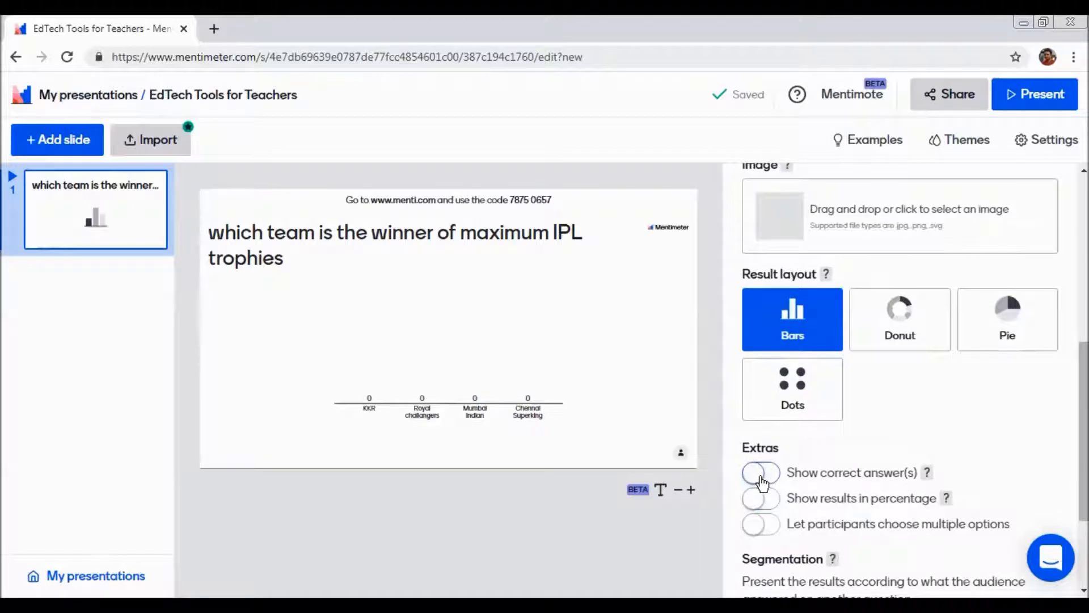
- Let participants choose multiple options, and try showing correct answers and percentages before switching those two extras off again
{"action": "left_click", "coordinate": [761, 479]}
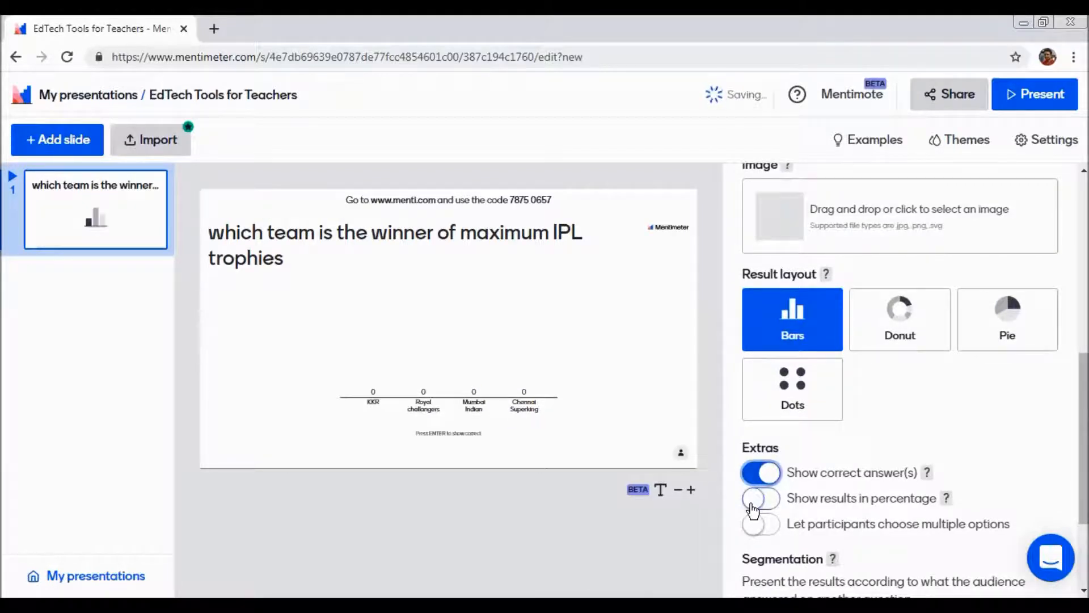
{"action": "left_click", "coordinate": [753, 504]}
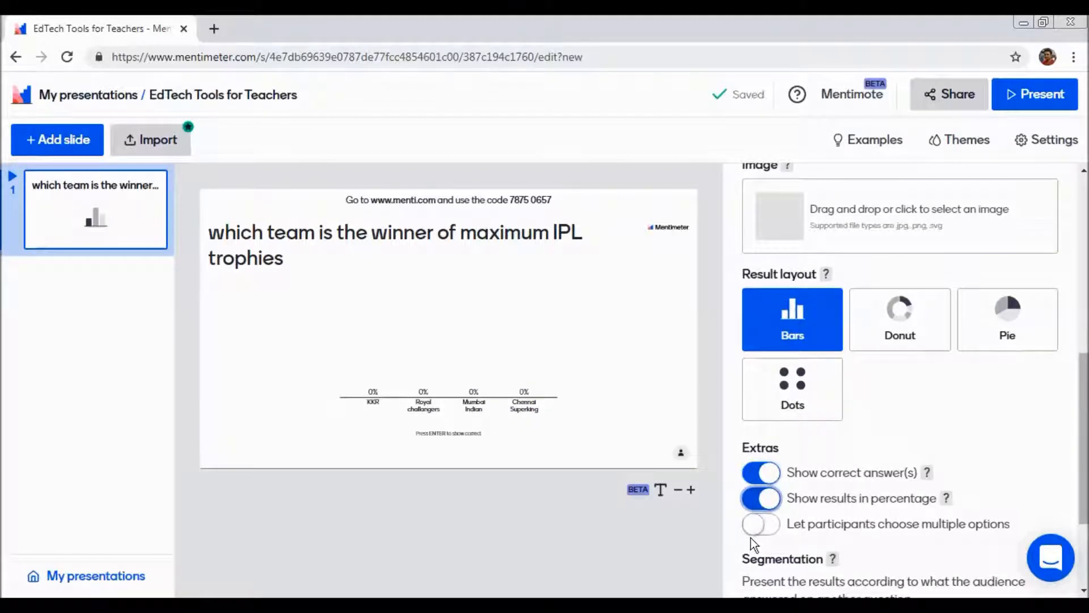
{"action": "left_click", "coordinate": [750, 529]}
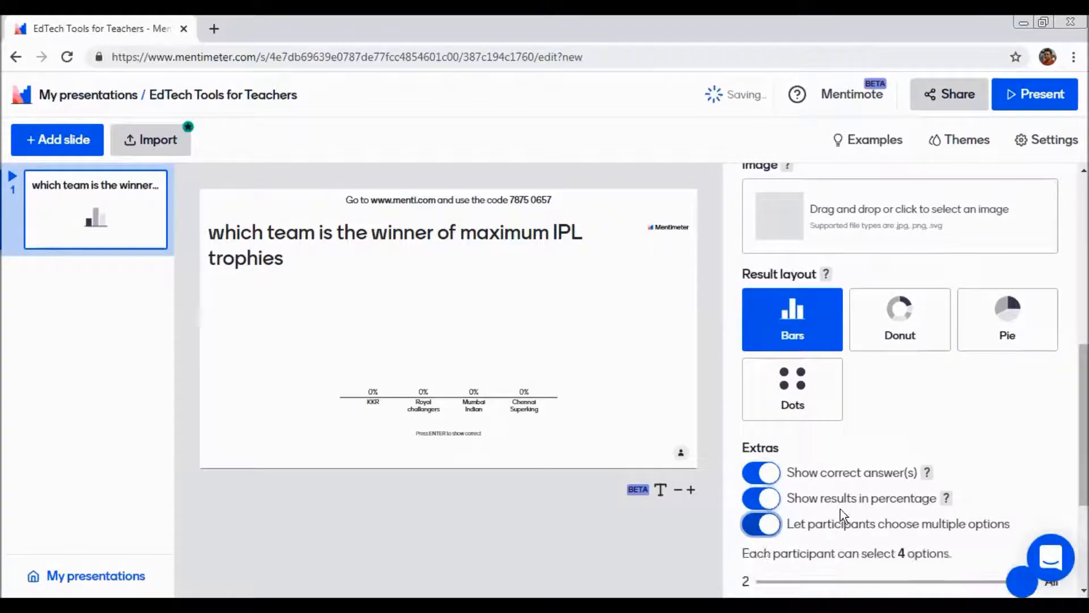
{"action": "scroll", "coordinate": [840, 509], "scroll_direction": "down", "scroll_amount": 3}
{"action": "left_click", "coordinate": [760, 338]}
{"action": "left_click", "coordinate": [760, 312]}
{"action": "scroll", "coordinate": [888, 432], "scroll_direction": "down", "scroll_amount": 1}
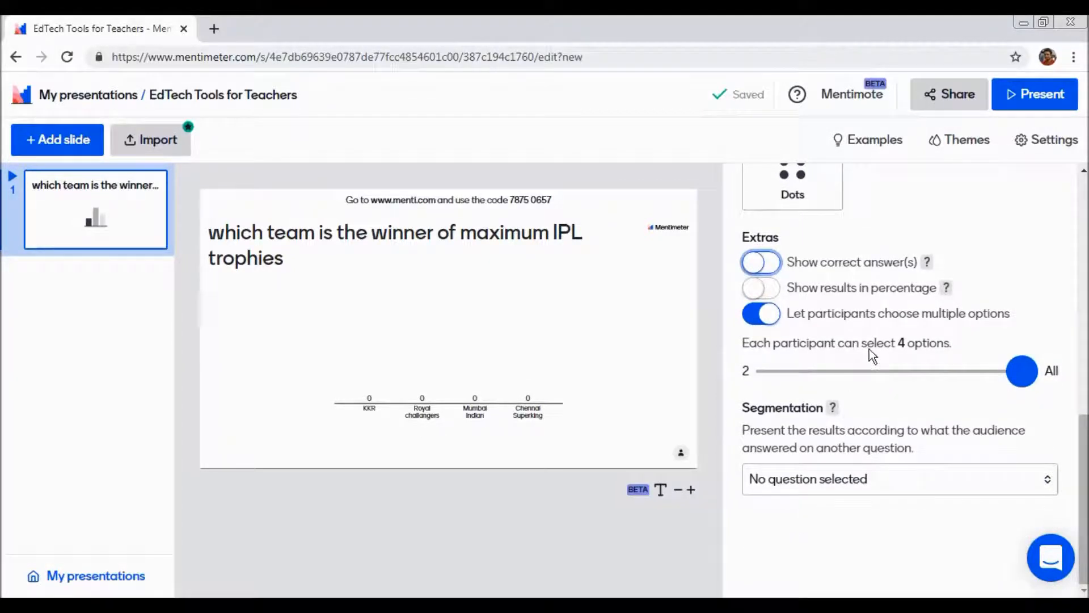
- Limit each participant to 2 options and check the segmentation question choices, leaving no question selected
{"action": "left_click_drag", "start_coordinate": [1027, 375], "coordinate": [805, 389]}
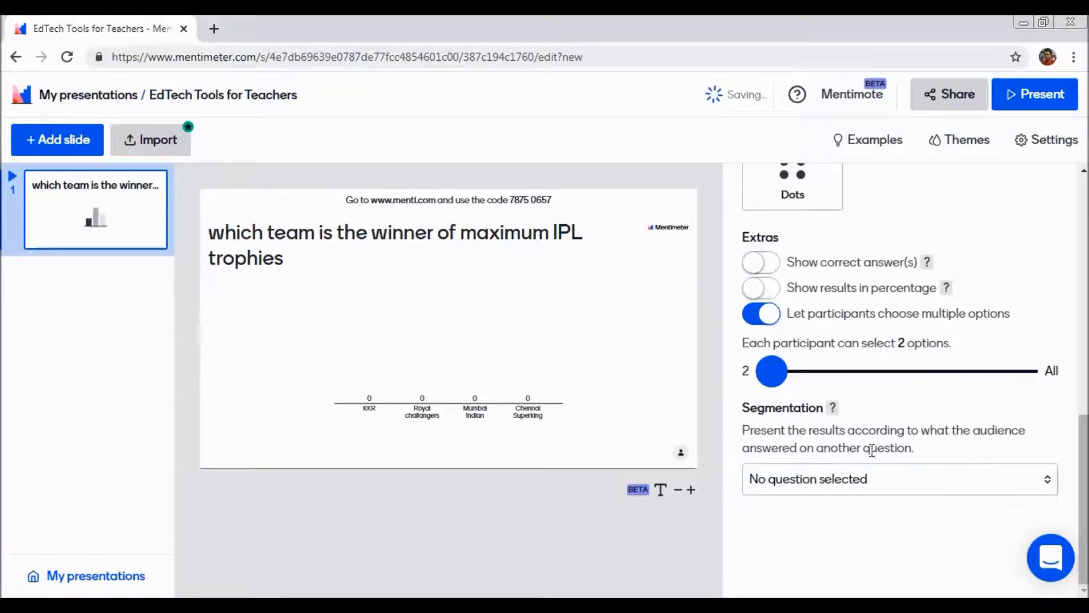
{"action": "left_click", "coordinate": [987, 485]}
{"action": "left_click", "coordinate": [853, 557]}
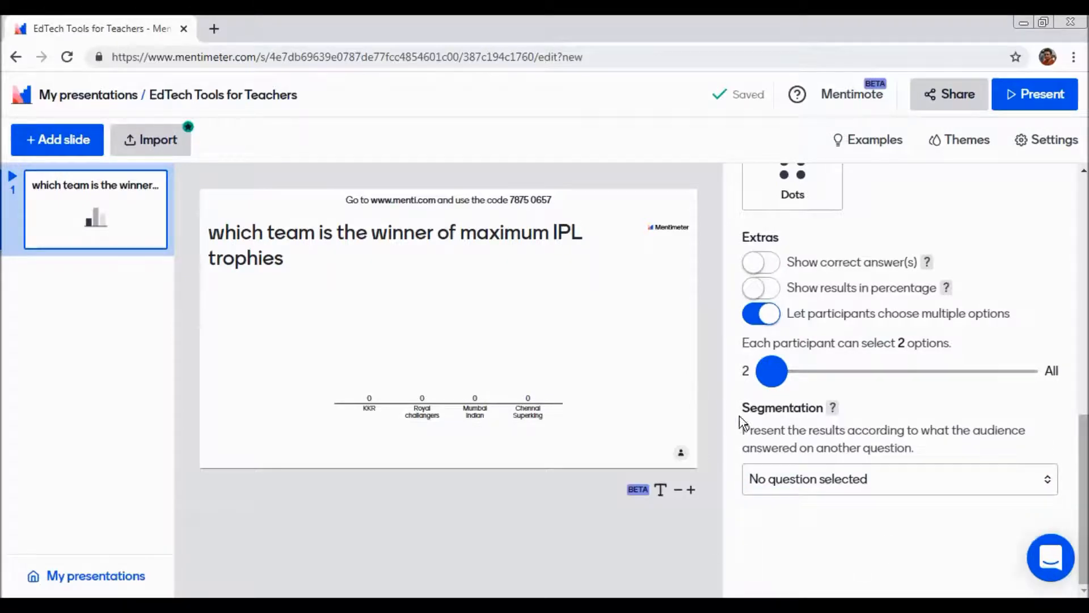
{"action": "scroll", "coordinate": [783, 418], "scroll_direction": "up", "scroll_amount": 10}
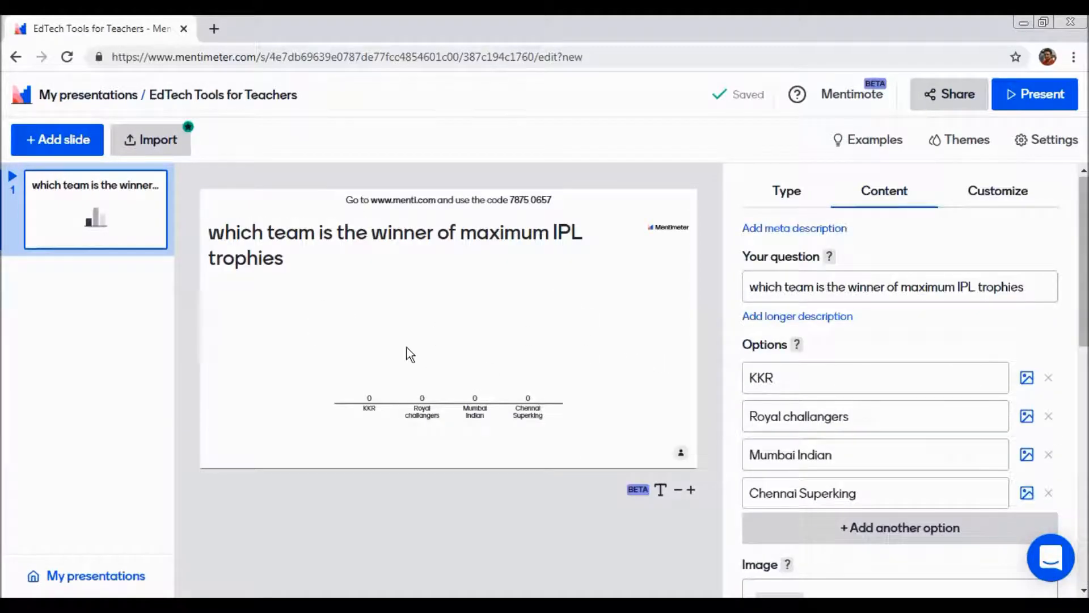
{"action": "left_click", "coordinate": [795, 210]}
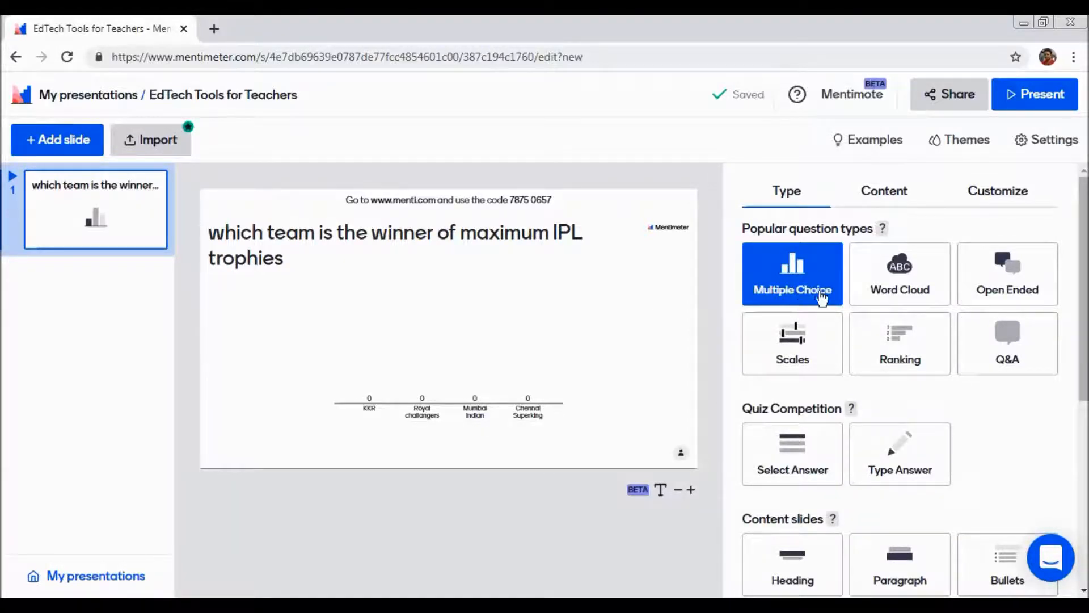
{"action": "left_click", "coordinate": [898, 277]}
{"action": "left_click", "coordinate": [784, 199]}
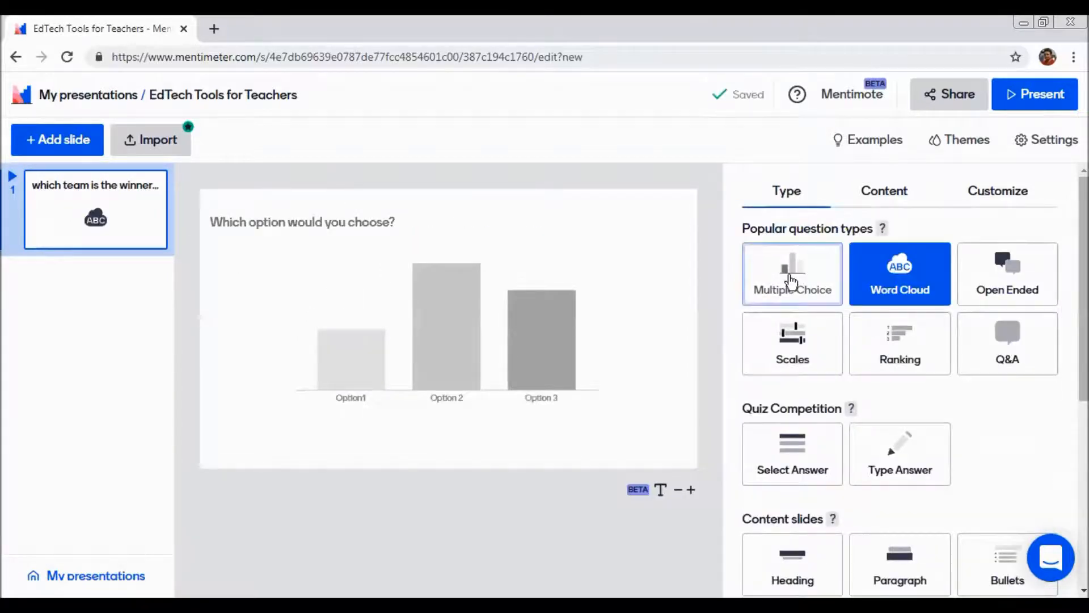
{"action": "left_click", "coordinate": [799, 291]}
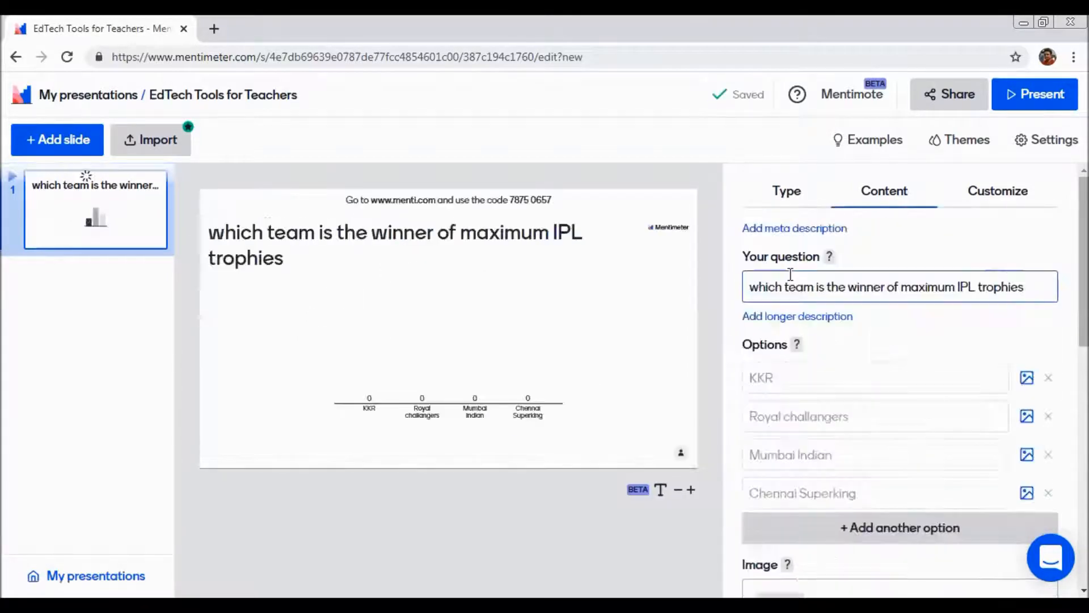
- Add a second slide of type Word Cloud with the question "terms related to IPL"
{"action": "left_click", "coordinate": [71, 148]}
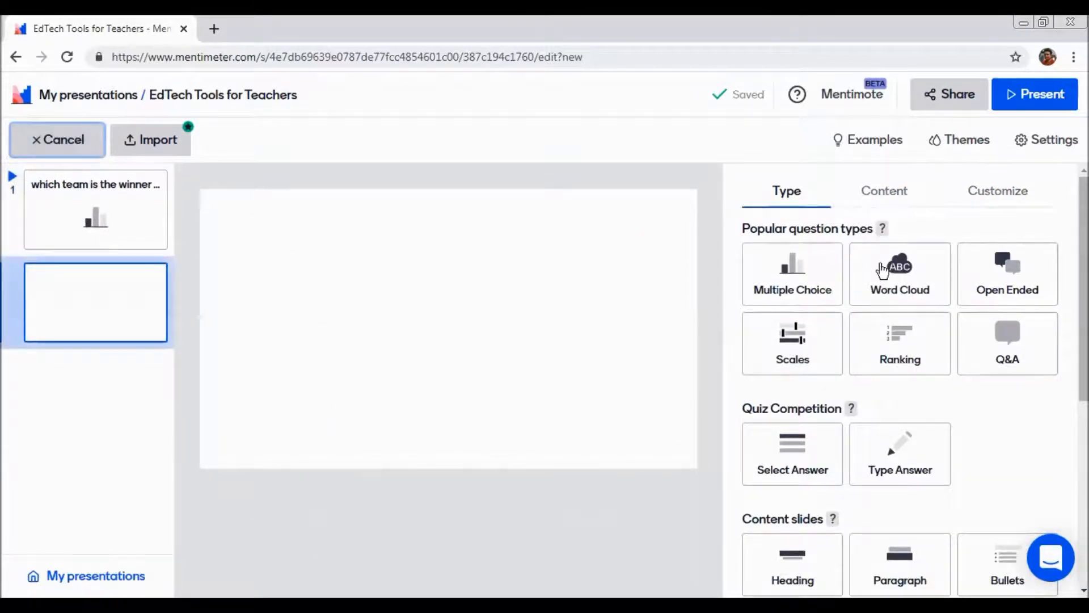
{"action": "left_click", "coordinate": [908, 271]}
{"action": "left_click", "coordinate": [911, 274]}
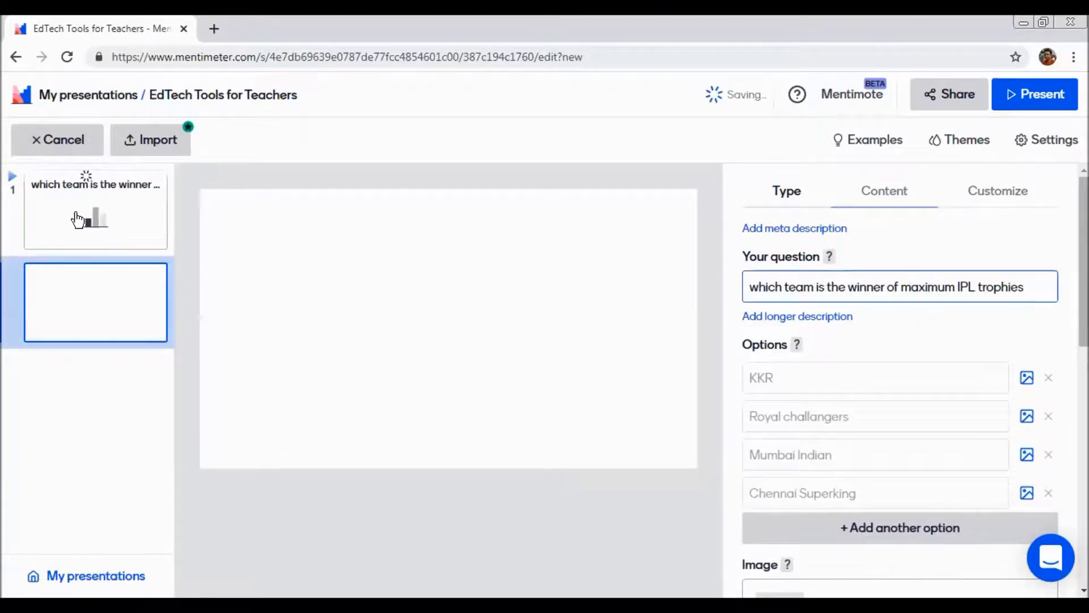
{"action": "left_click", "coordinate": [866, 285]}
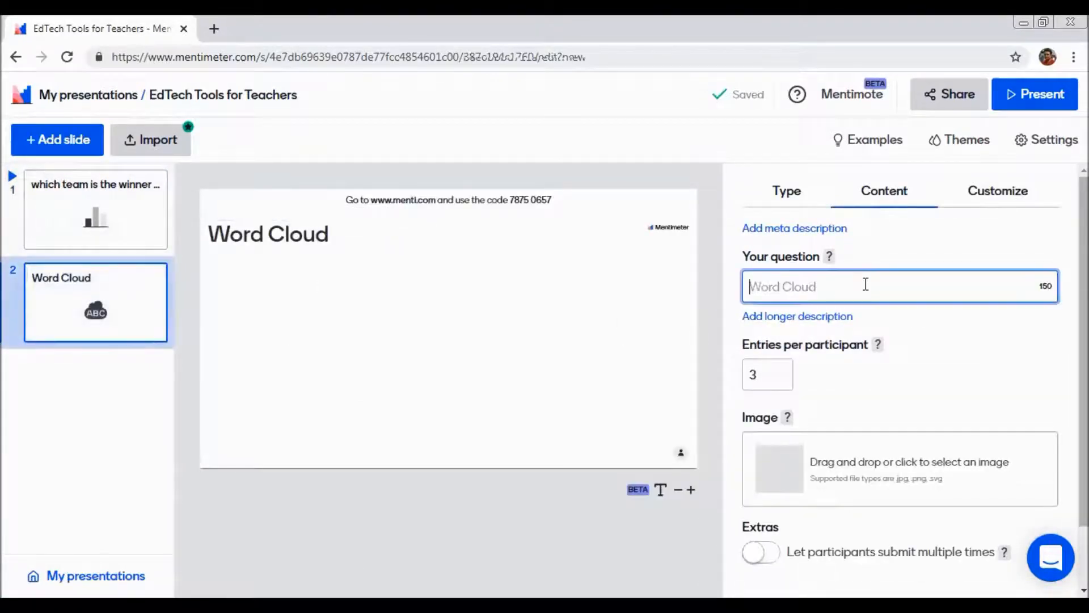
{"action": "type", "text": "terms related"}
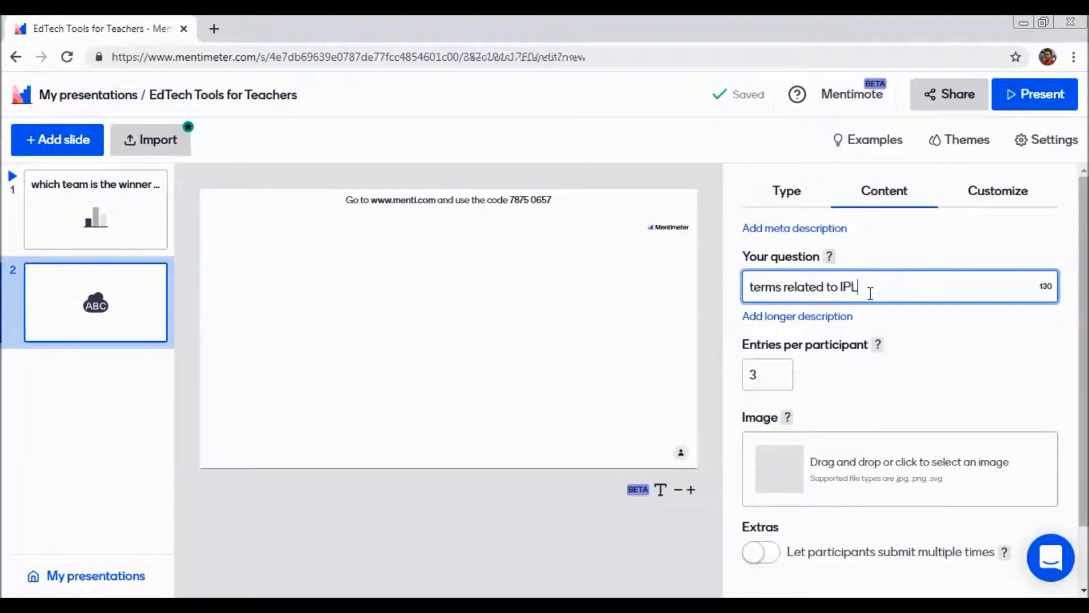
- Complete the word cloud question and capitalise its first word so that it reads "Terms related to IPL"
{"action": "type", "text": " to IPL"}
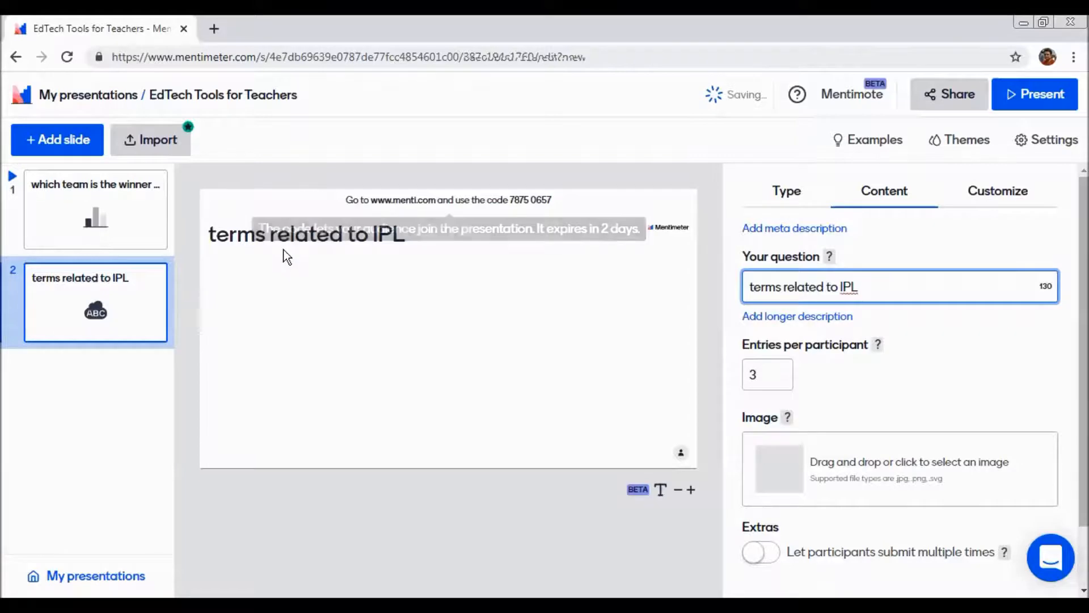
{"action": "left_click", "coordinate": [757, 287]}
{"action": "key", "text": "BackSpace"}
{"action": "type", "text": "T"}
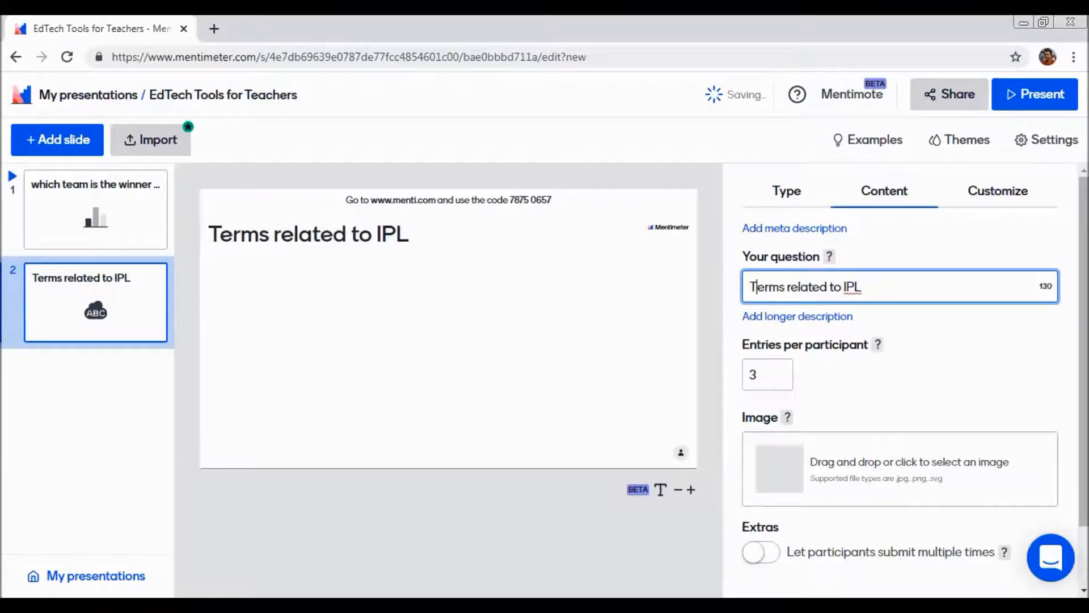
{"action": "left_click", "coordinate": [926, 281]}
{"action": "type", "text": "PL"}
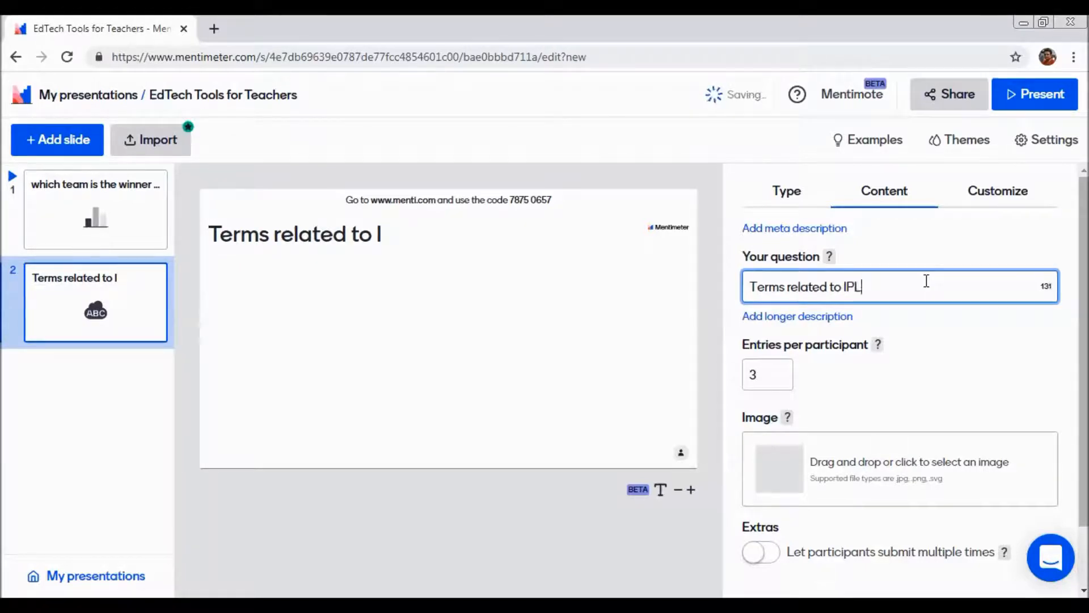
- Let participants submit multiple times on the word cloud slide
{"action": "scroll", "coordinate": [802, 449], "scroll_direction": "down", "scroll_amount": 1}
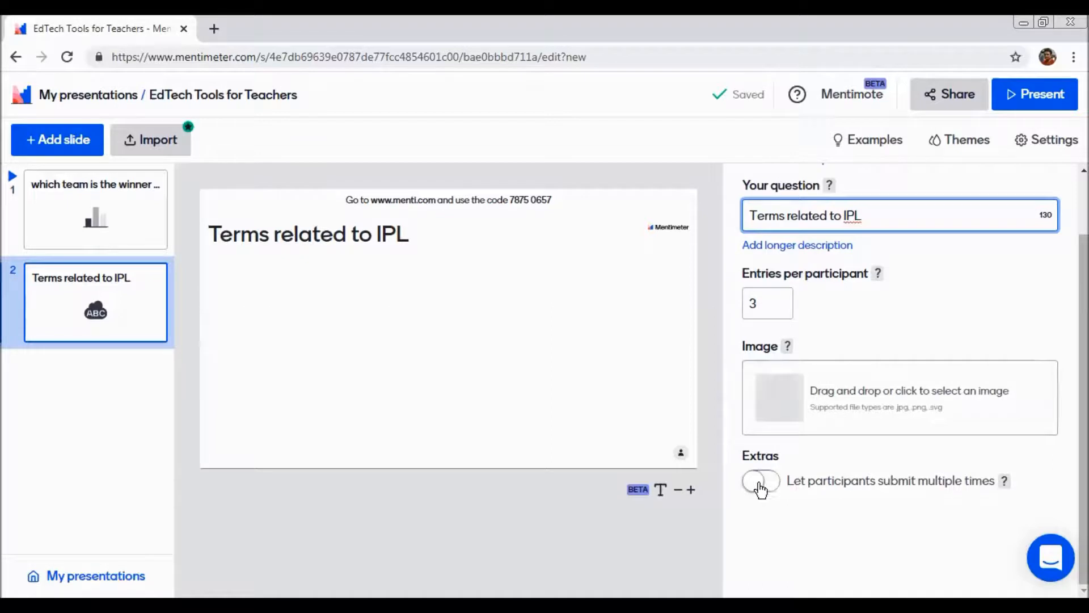
{"action": "left_click", "coordinate": [759, 485]}
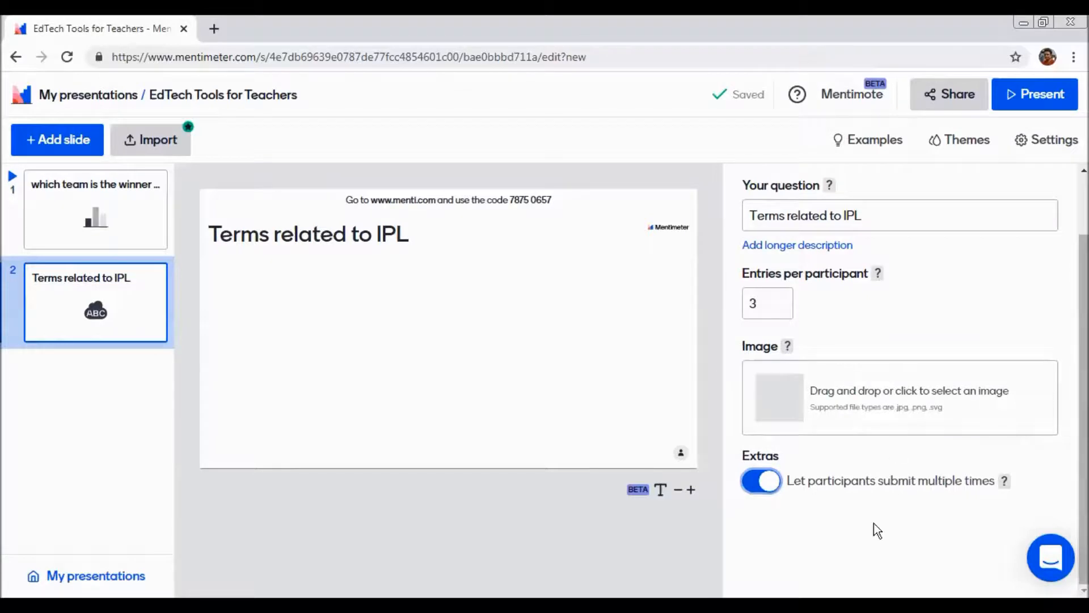
{"action": "scroll", "coordinate": [822, 369], "scroll_direction": "up", "scroll_amount": 1}
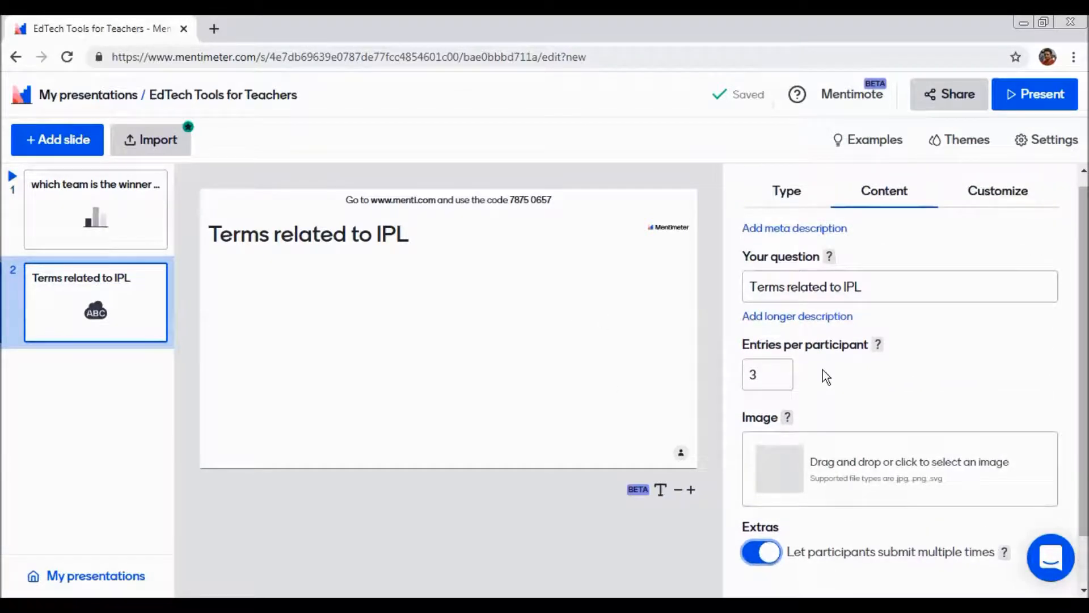
- Try the Close voting, Hide instructions bar and Hide results settings on the word cloud slide, switching each one off again
{"action": "left_click", "coordinate": [990, 194]}
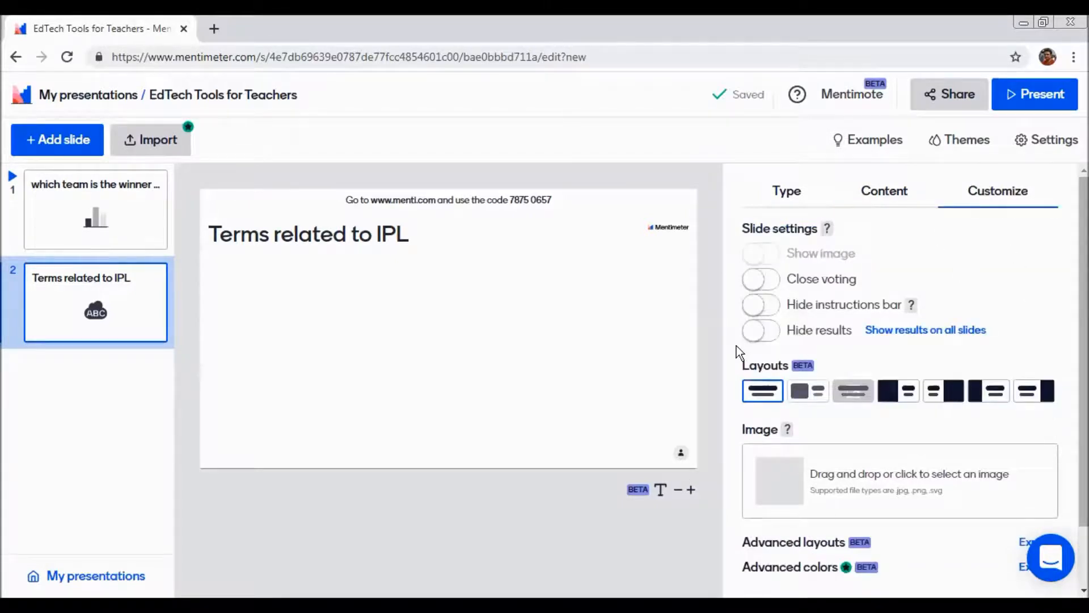
{"action": "left_click", "coordinate": [756, 286]}
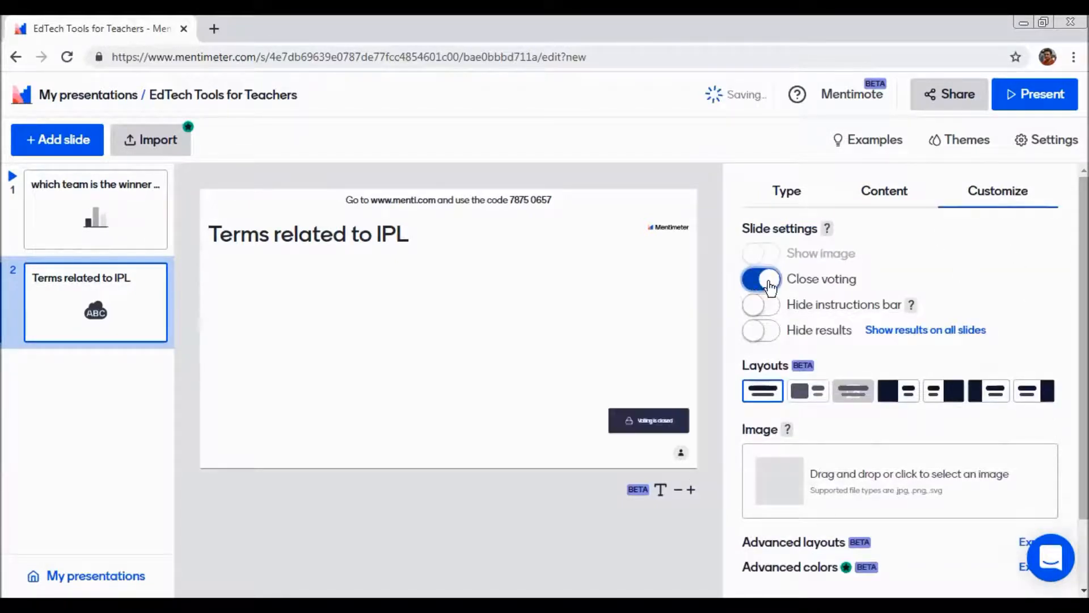
{"action": "left_click", "coordinate": [771, 284]}
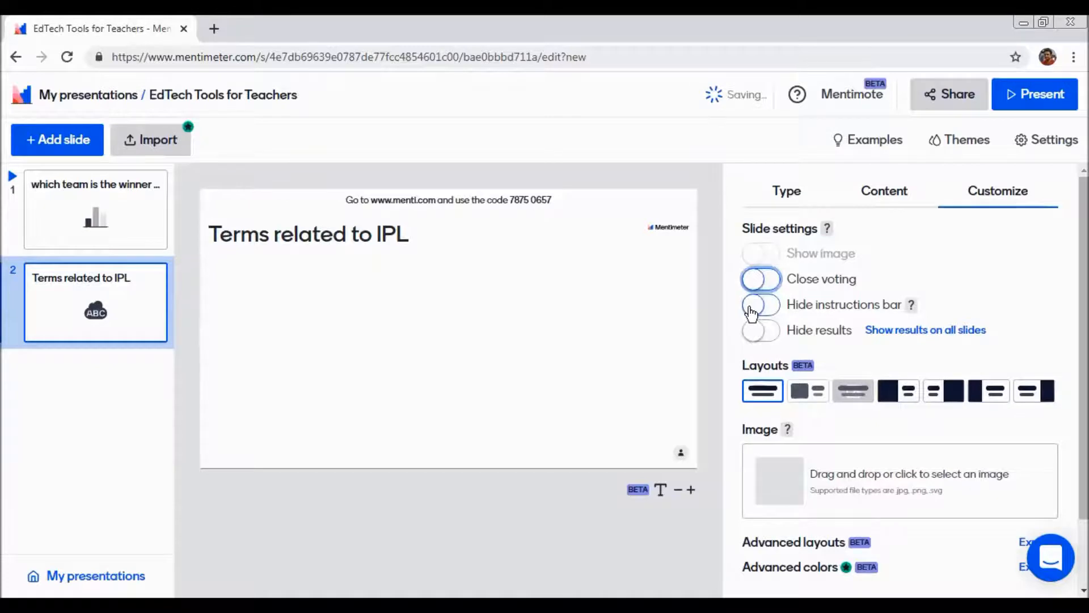
{"action": "left_click", "coordinate": [752, 312]}
{"action": "left_click", "coordinate": [772, 311]}
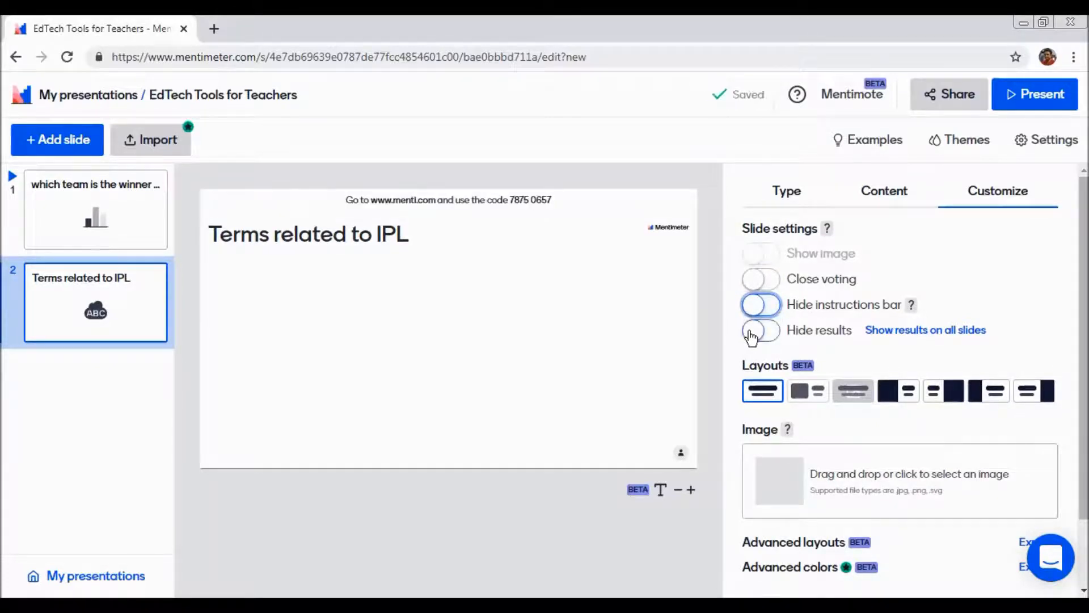
{"action": "left_click", "coordinate": [751, 335]}
{"action": "left_click", "coordinate": [779, 335]}
{"action": "scroll", "coordinate": [851, 394], "scroll_direction": "down", "scroll_amount": 3}
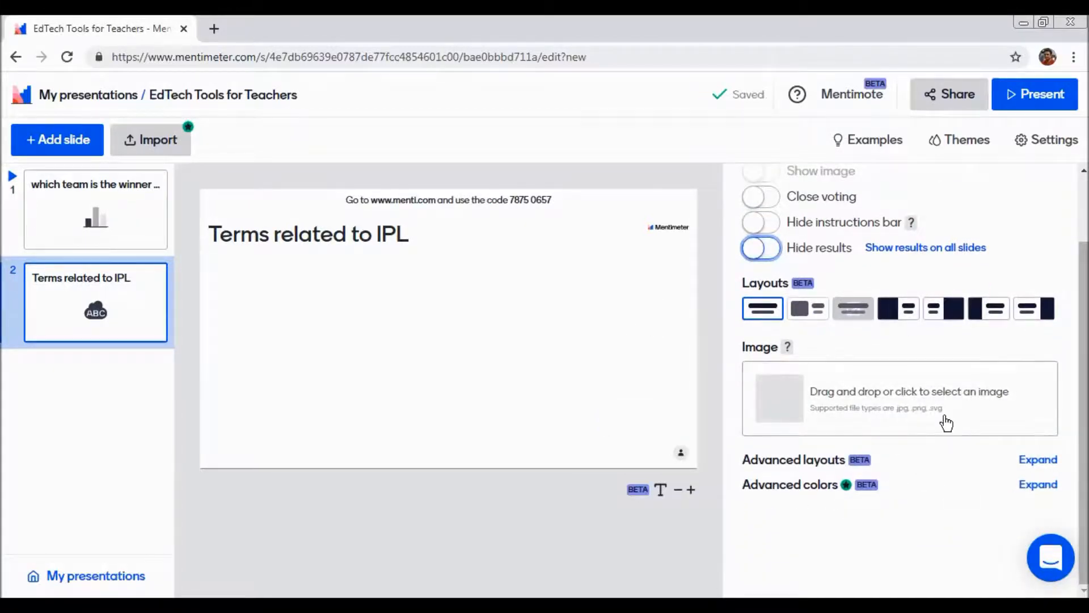
{"action": "scroll", "coordinate": [953, 420], "scroll_direction": "up", "scroll_amount": 2}
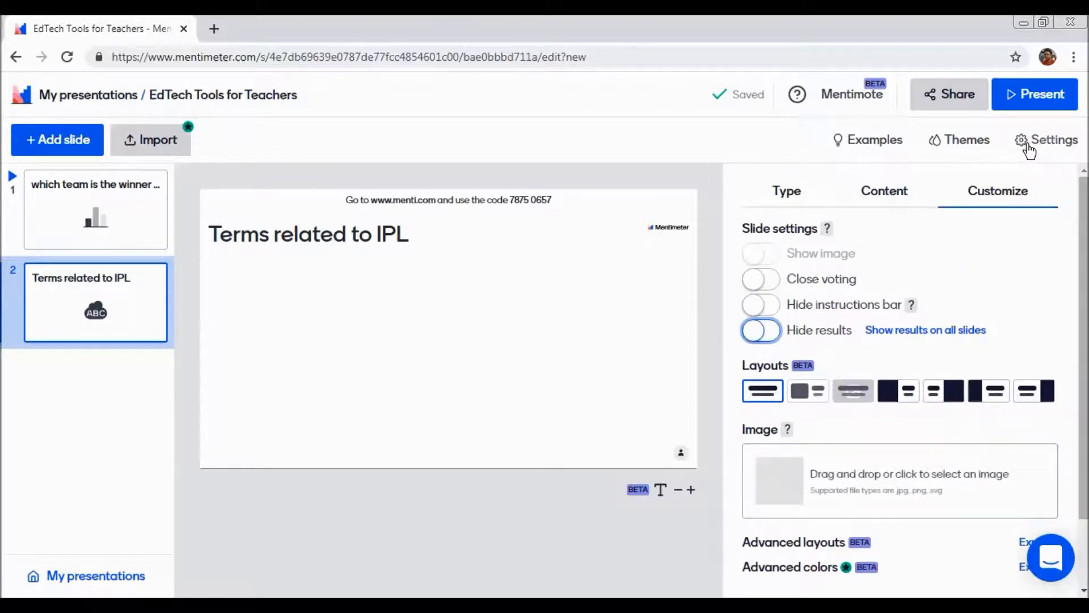
- Apply the Menti Dark theme to the presentation and check how it looks on both slides
{"action": "left_click", "coordinate": [864, 149]}
{"action": "left_click", "coordinate": [958, 151]}
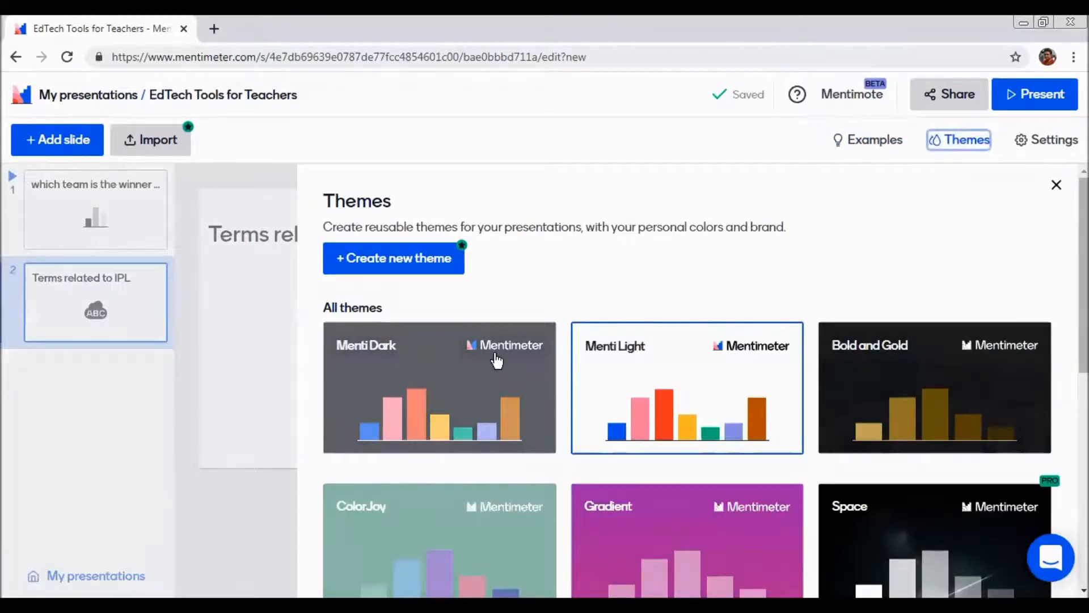
{"action": "left_click", "coordinate": [469, 379]}
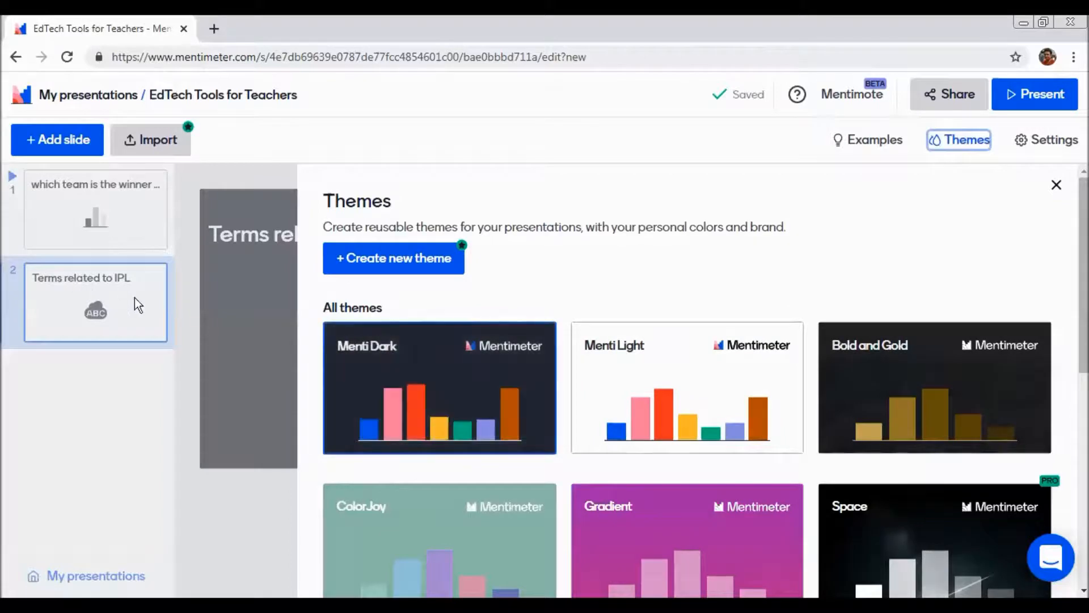
{"action": "scroll", "coordinate": [715, 391], "scroll_direction": "down", "scroll_amount": 8}
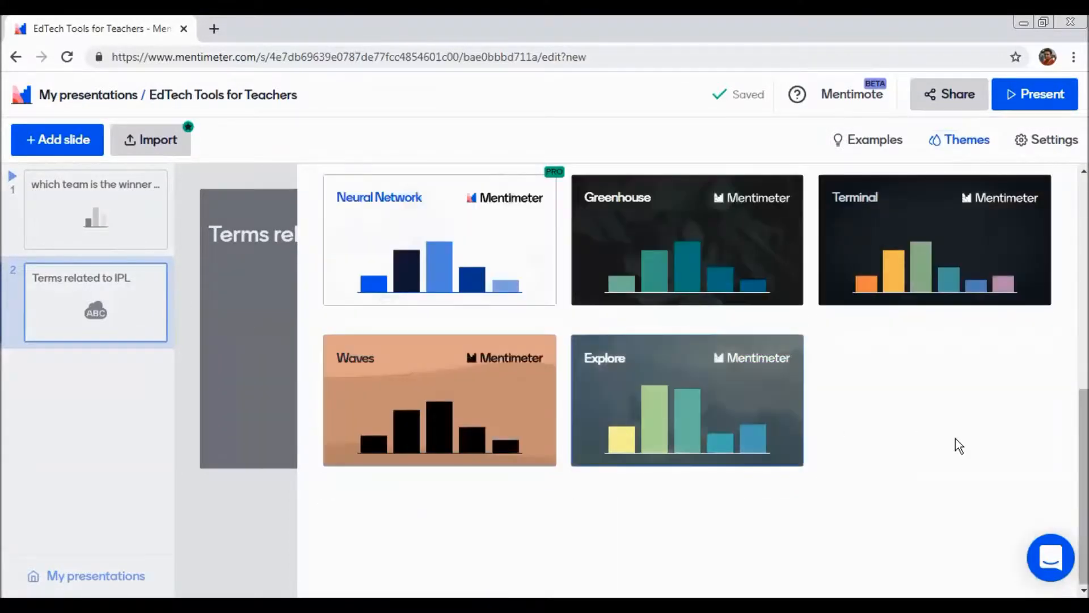
{"action": "scroll", "coordinate": [955, 438], "scroll_direction": "up", "scroll_amount": 6}
{"action": "scroll", "coordinate": [899, 370], "scroll_direction": "up", "scroll_amount": 3}
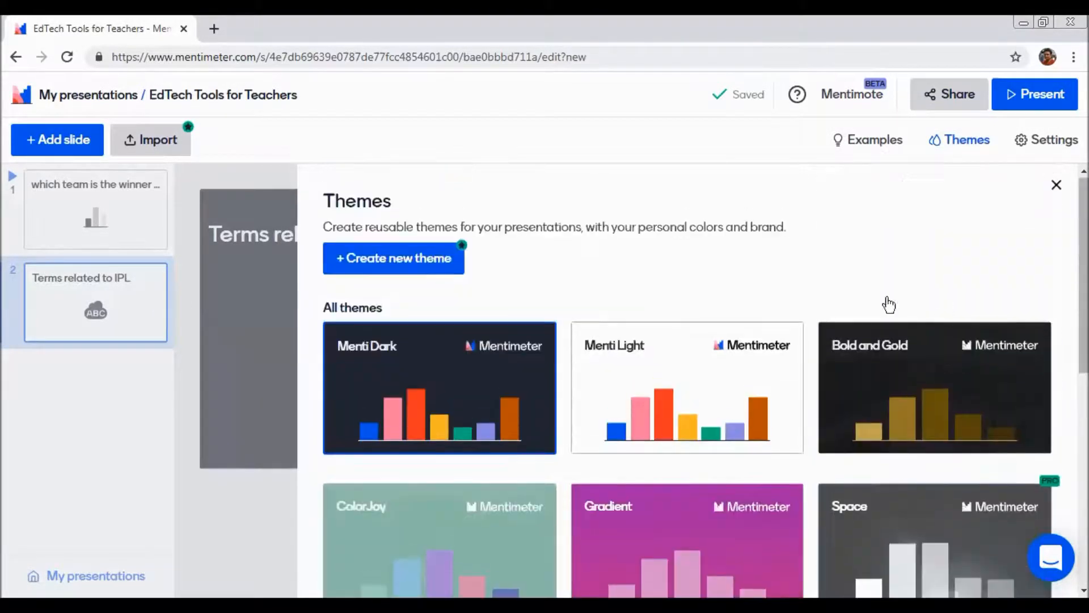
{"action": "left_click", "coordinate": [1057, 186]}
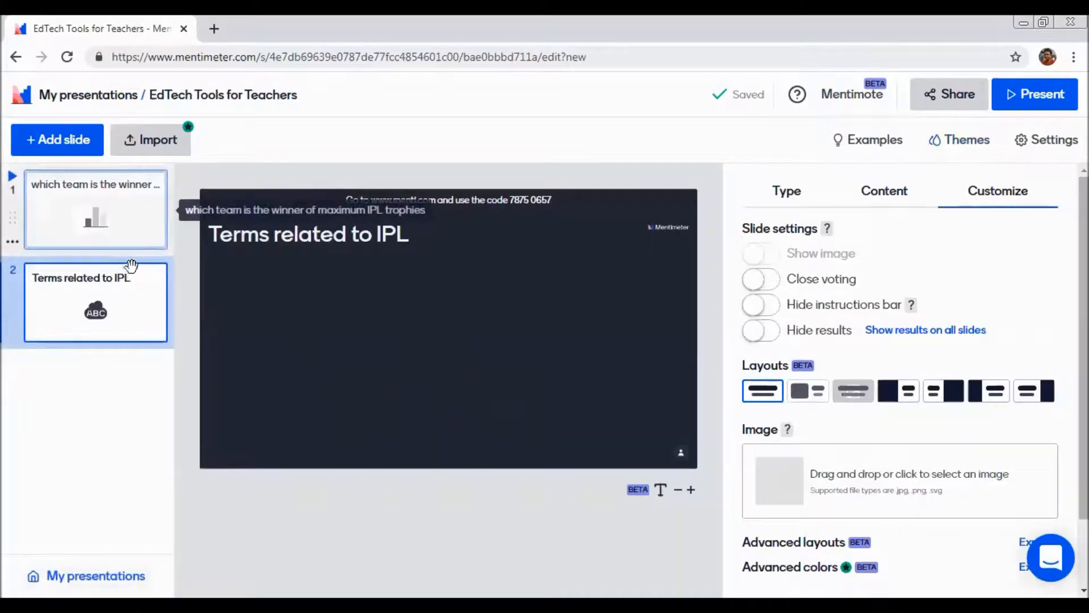
{"action": "left_click", "coordinate": [102, 215]}
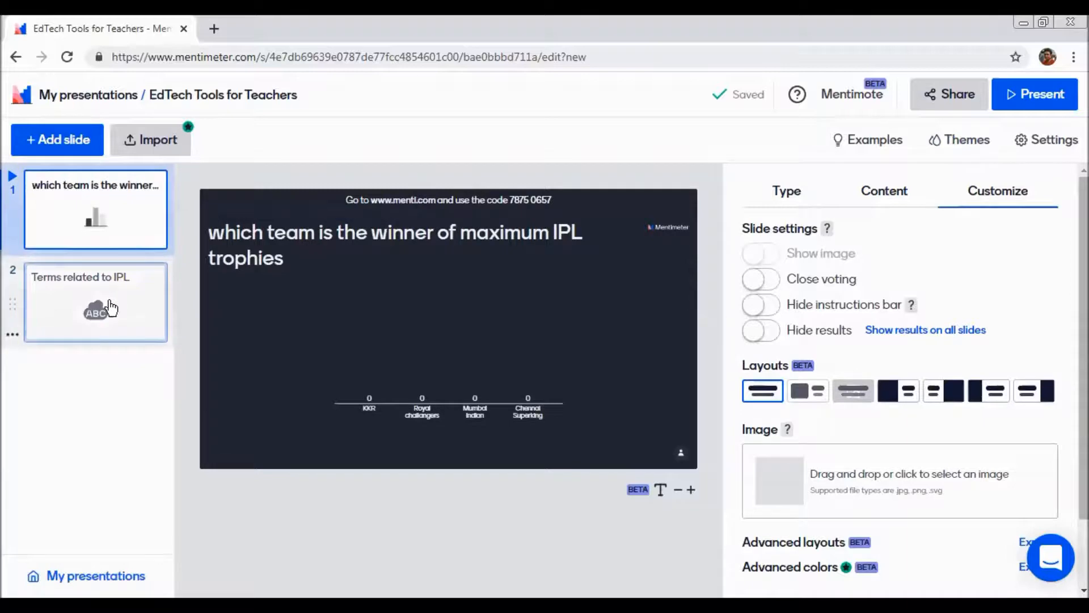
{"action": "left_click", "coordinate": [112, 306]}
- Review the presentation's overall settings for pace, interactions, audience questions, comments, language and profanity filter
{"action": "left_click", "coordinate": [1050, 149]}
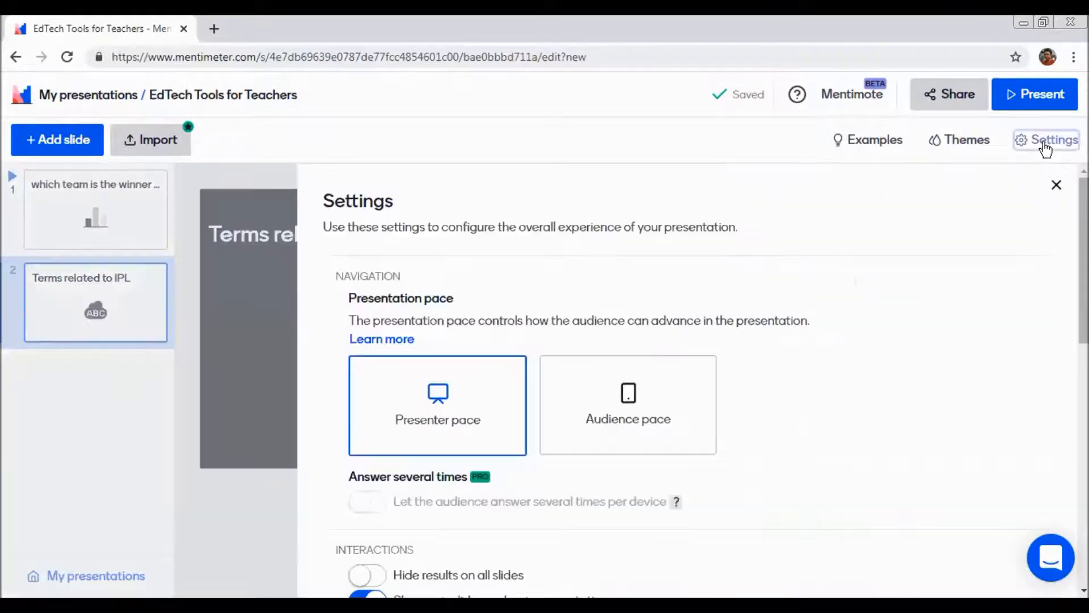
{"action": "scroll", "coordinate": [465, 423], "scroll_direction": "down", "scroll_amount": 1}
{"action": "scroll", "coordinate": [466, 418], "scroll_direction": "down", "scroll_amount": 2}
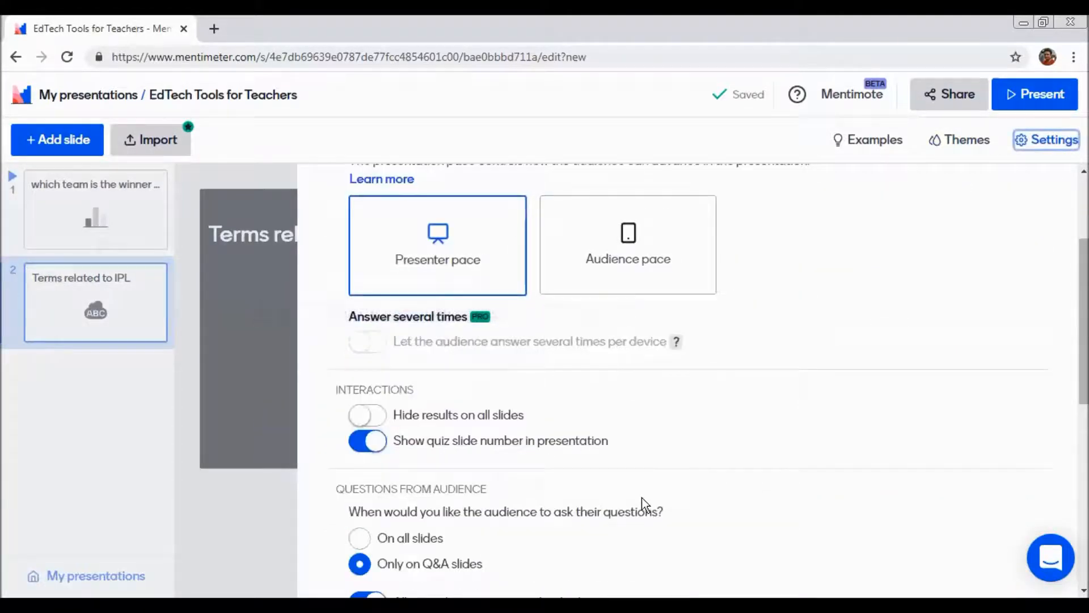
{"action": "scroll", "coordinate": [710, 471], "scroll_direction": "down", "scroll_amount": 3}
{"action": "scroll", "coordinate": [509, 517], "scroll_direction": "up", "scroll_amount": 5}
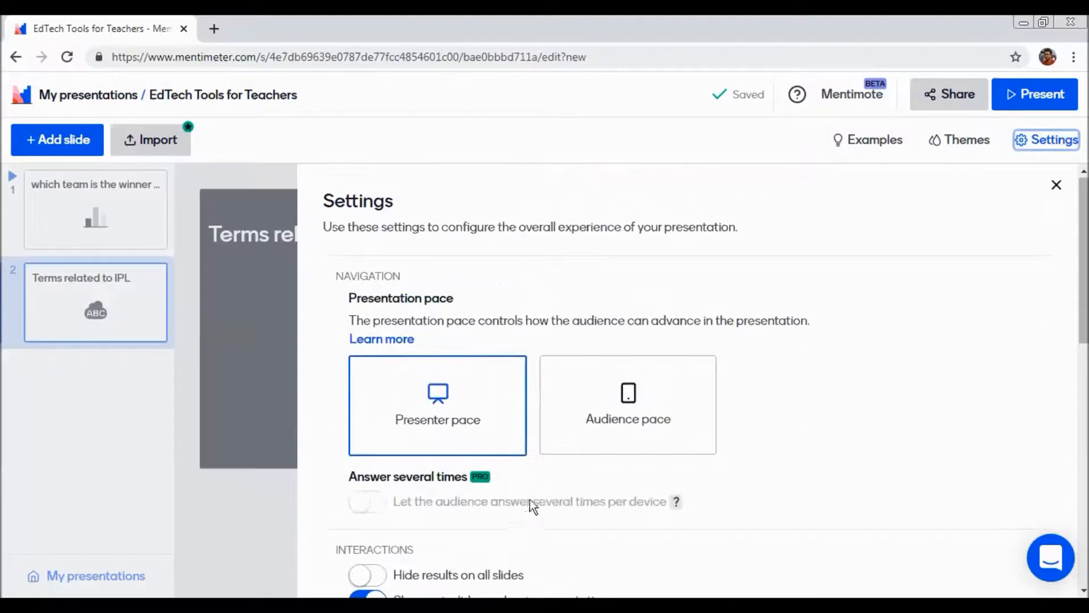
{"action": "scroll", "coordinate": [789, 485], "scroll_direction": "down", "scroll_amount": 7}
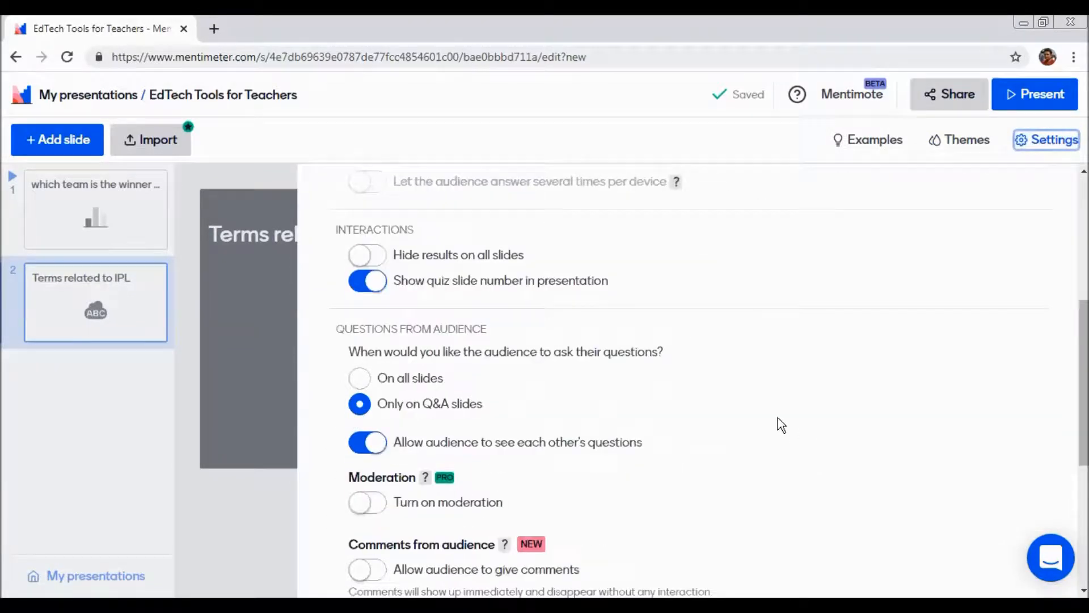
{"action": "scroll", "coordinate": [786, 421], "scroll_direction": "down", "scroll_amount": 3}
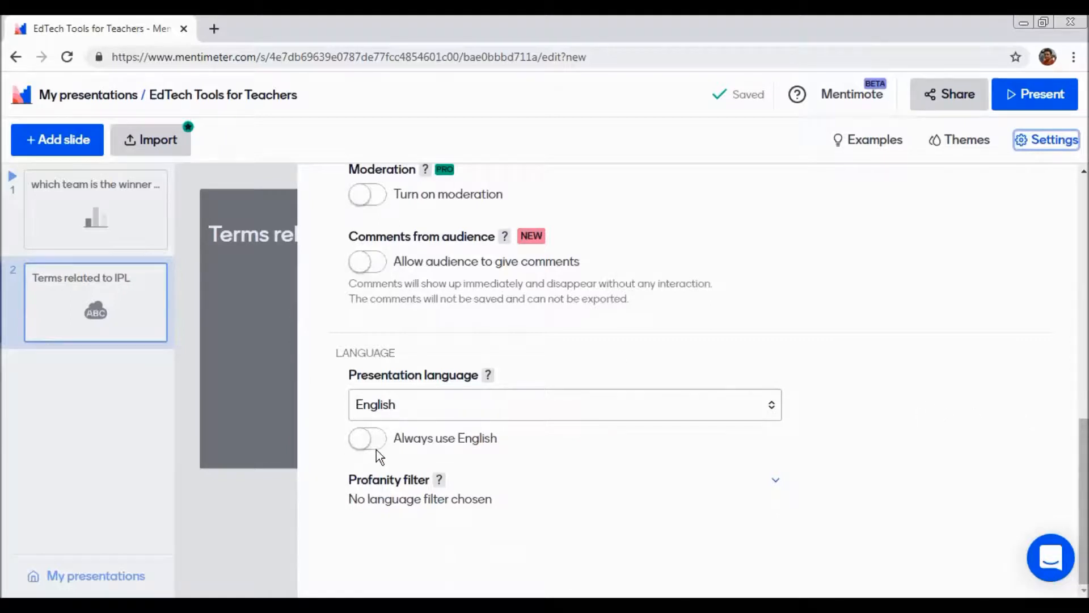
{"action": "scroll", "coordinate": [788, 502], "scroll_direction": "up", "scroll_amount": 3}
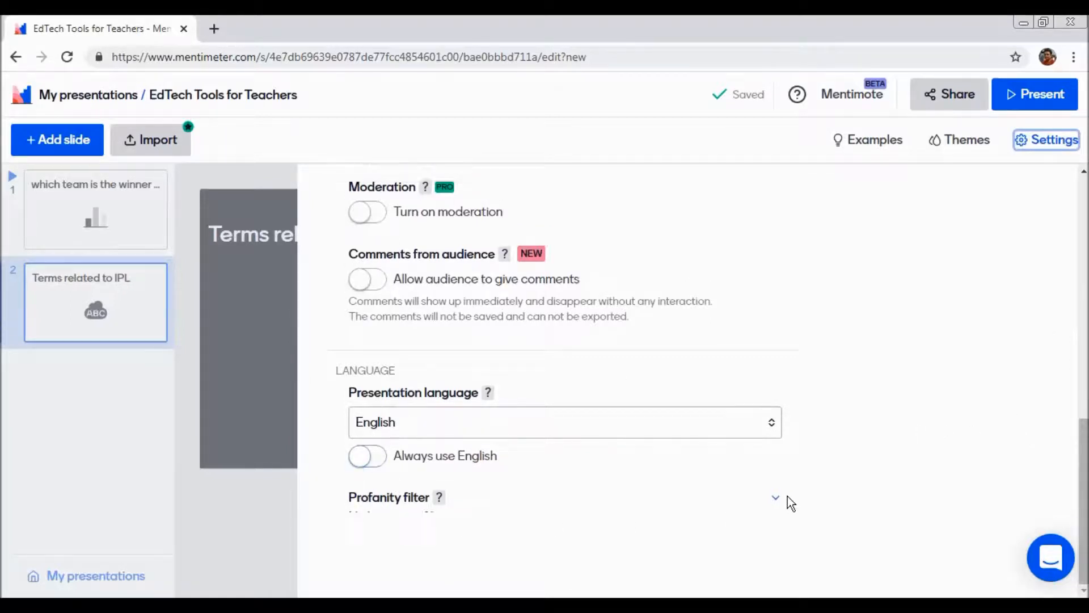
{"action": "scroll", "coordinate": [805, 429], "scroll_direction": "down", "scroll_amount": 1}
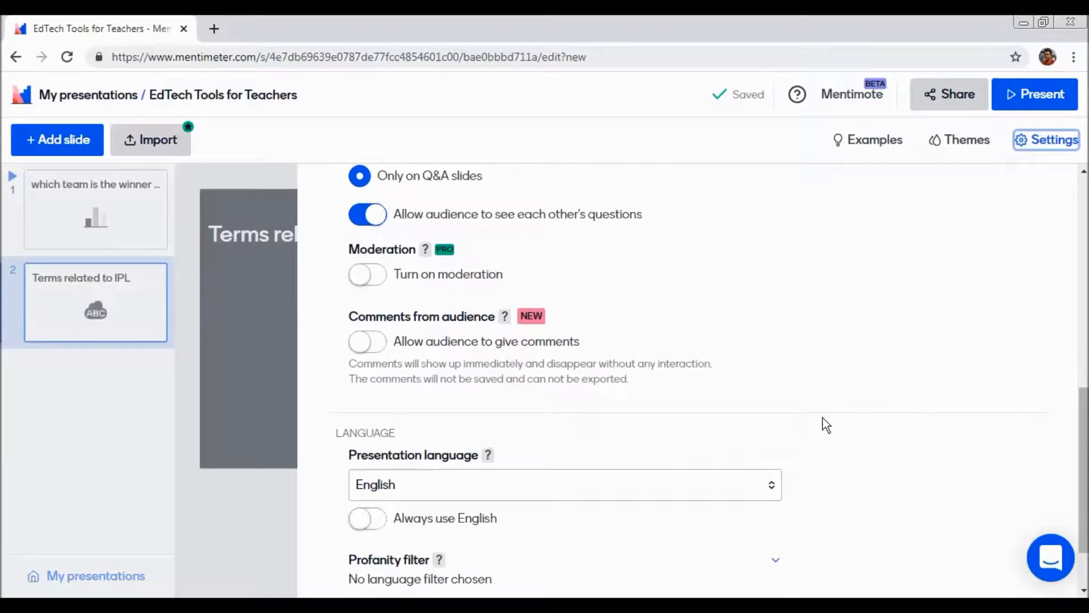
{"action": "scroll", "coordinate": [564, 343], "scroll_direction": "down", "scroll_amount": 1}
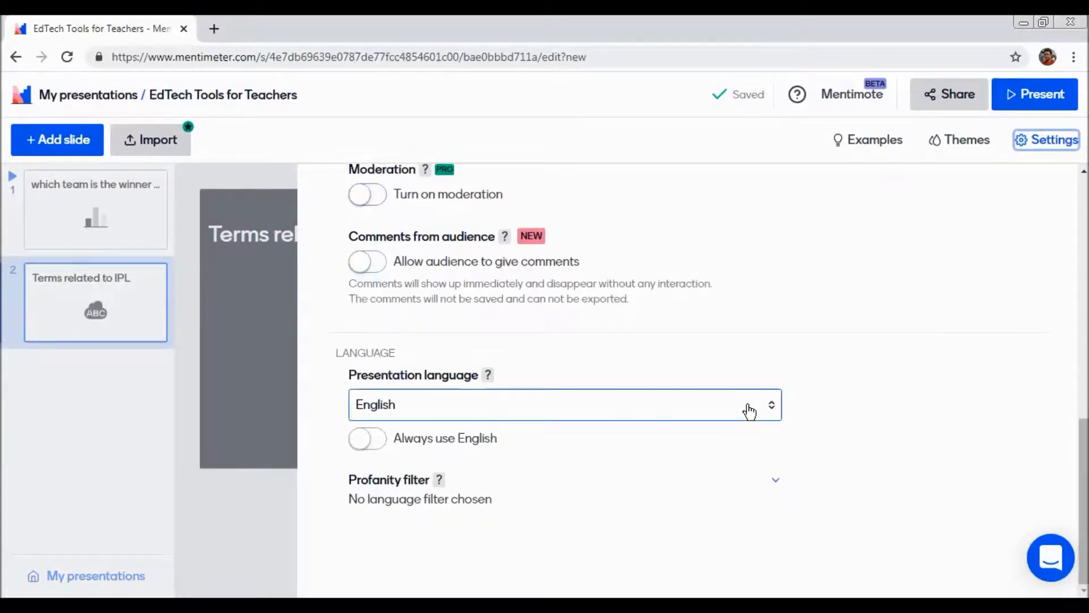
{"action": "scroll", "coordinate": [803, 419], "scroll_direction": "up", "scroll_amount": 2}
{"action": "scroll", "coordinate": [801, 414], "scroll_direction": "up", "scroll_amount": 6}
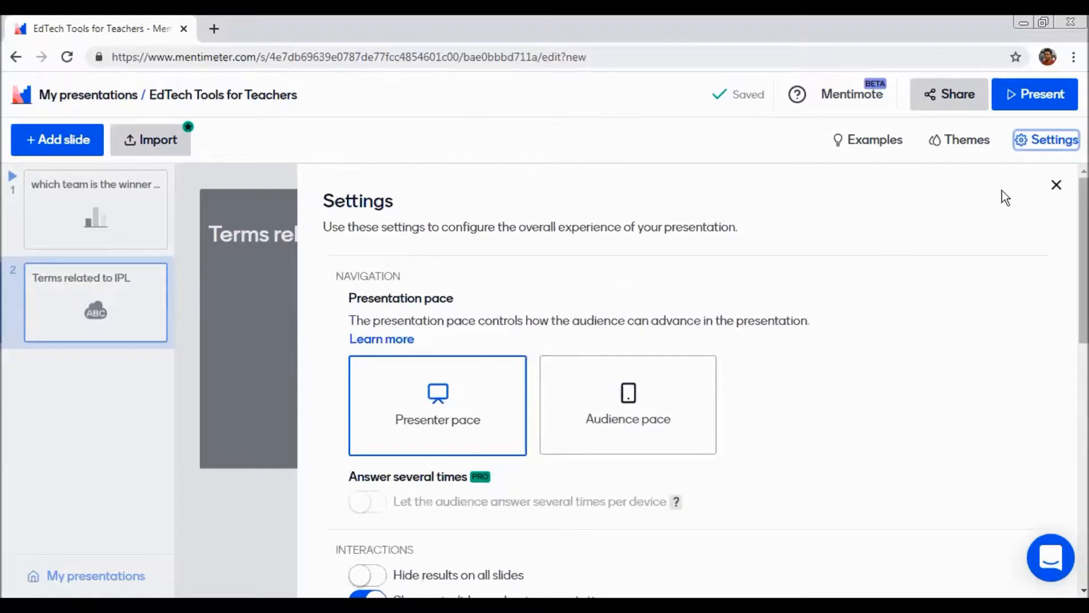
{"action": "left_click", "coordinate": [1057, 188]}
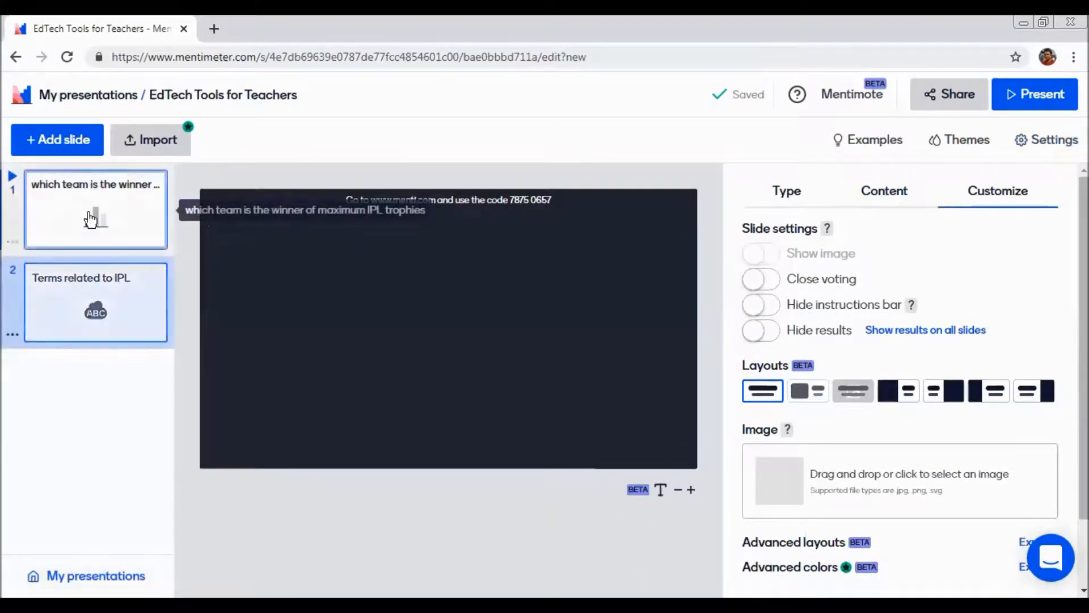
- Start a third slide to check which question types are available, and leave it without adding one
{"action": "left_click", "coordinate": [57, 141]}
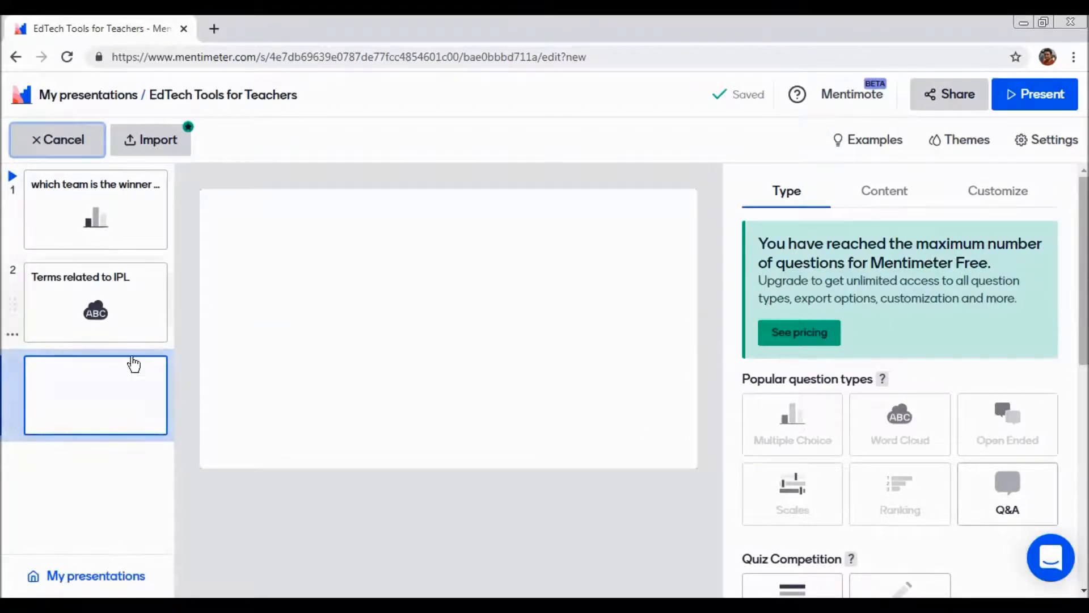
{"action": "left_click", "coordinate": [103, 224]}
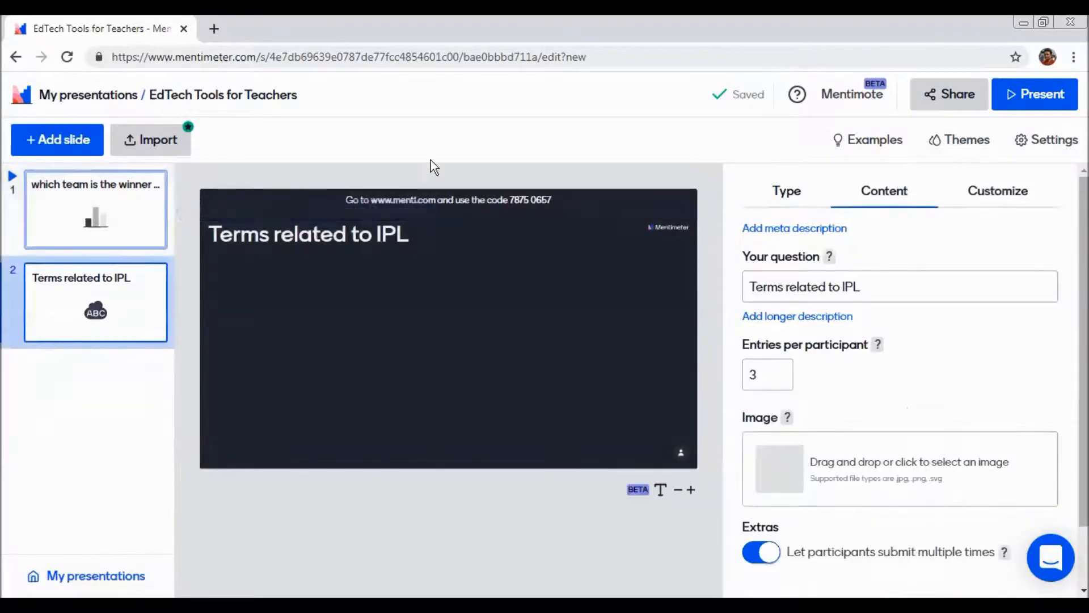
- Start presenting from the Terms related to IPL slide
{"action": "left_click", "coordinate": [1032, 104]}
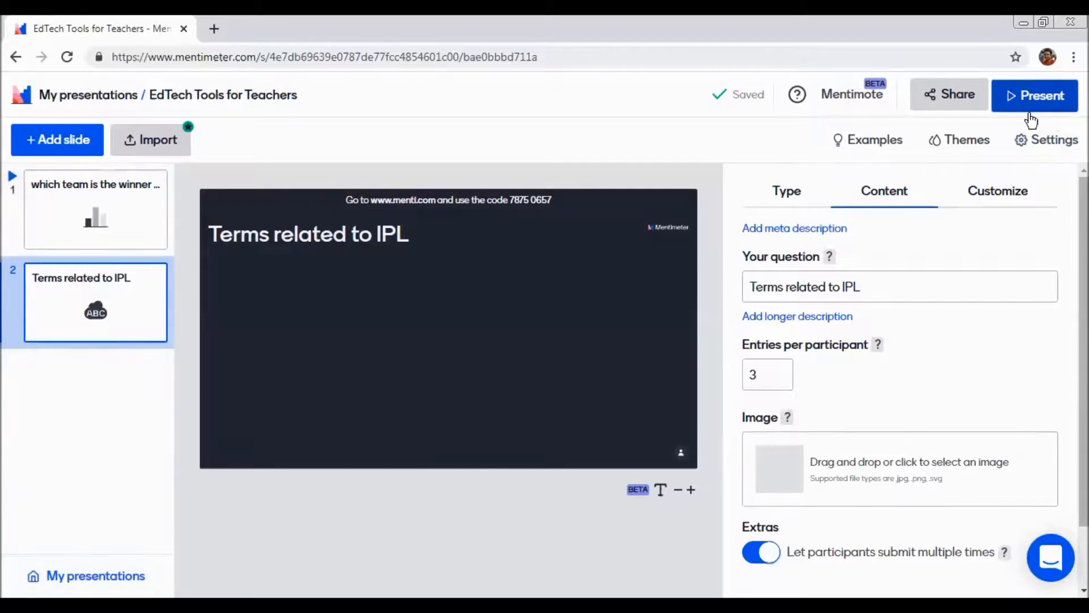